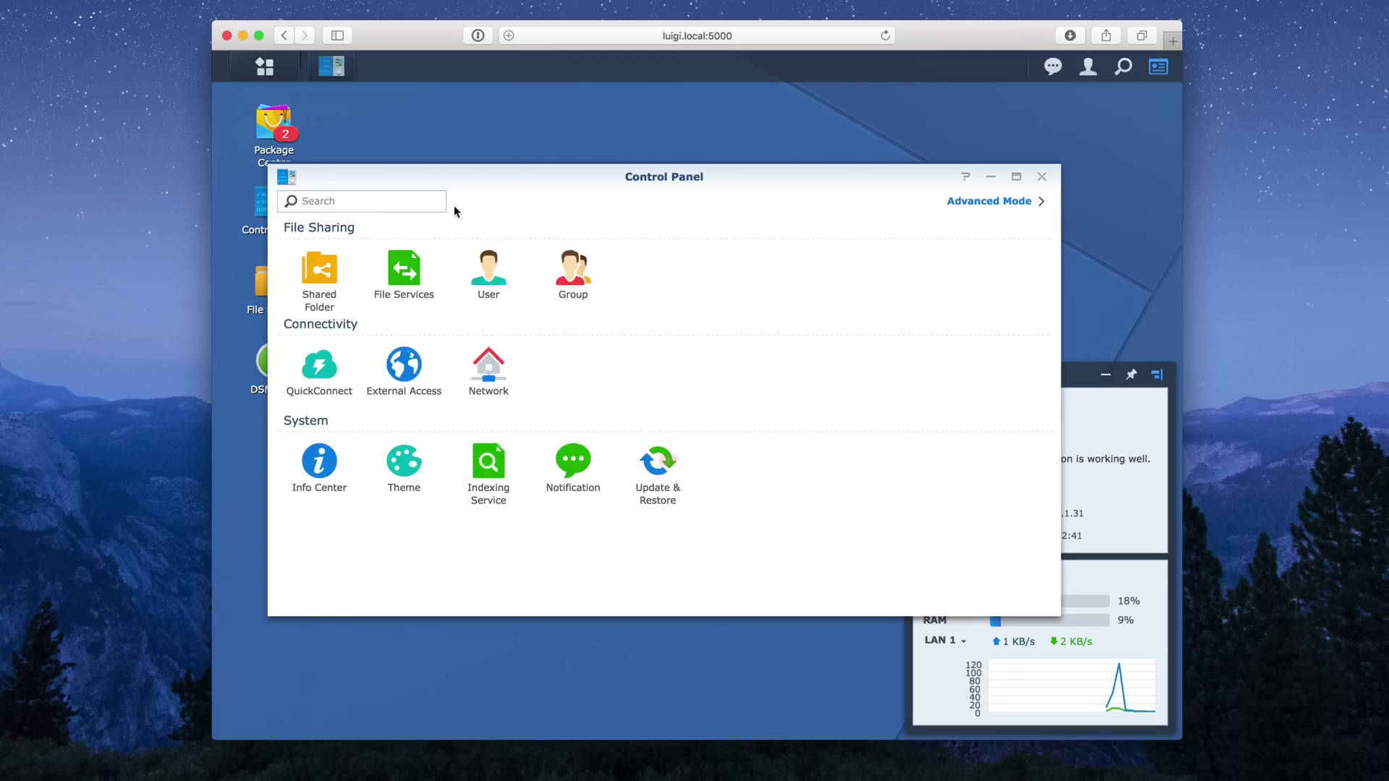
Switch Control Panel to Advanced Mode and view the Hardware & Power general settings.
left_click(993, 206)
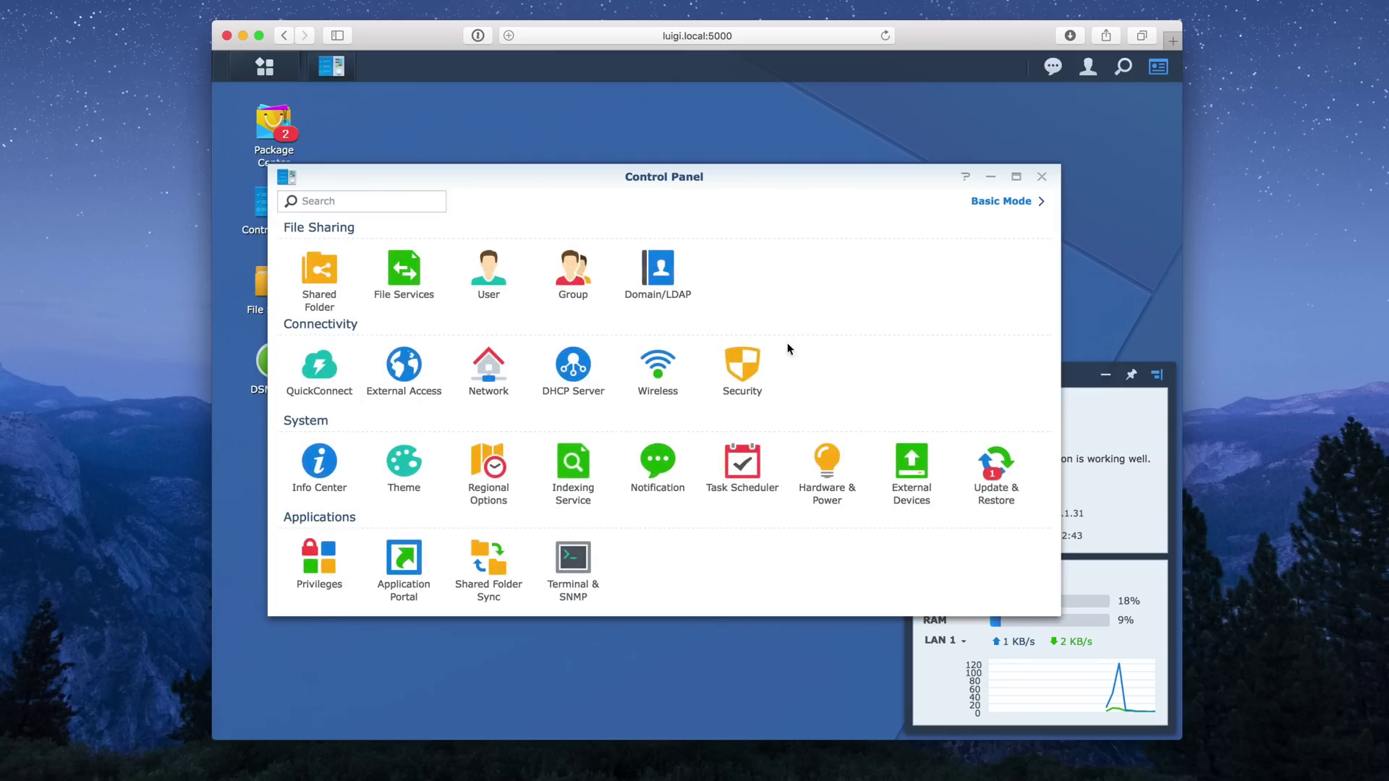
left_click(828, 485)
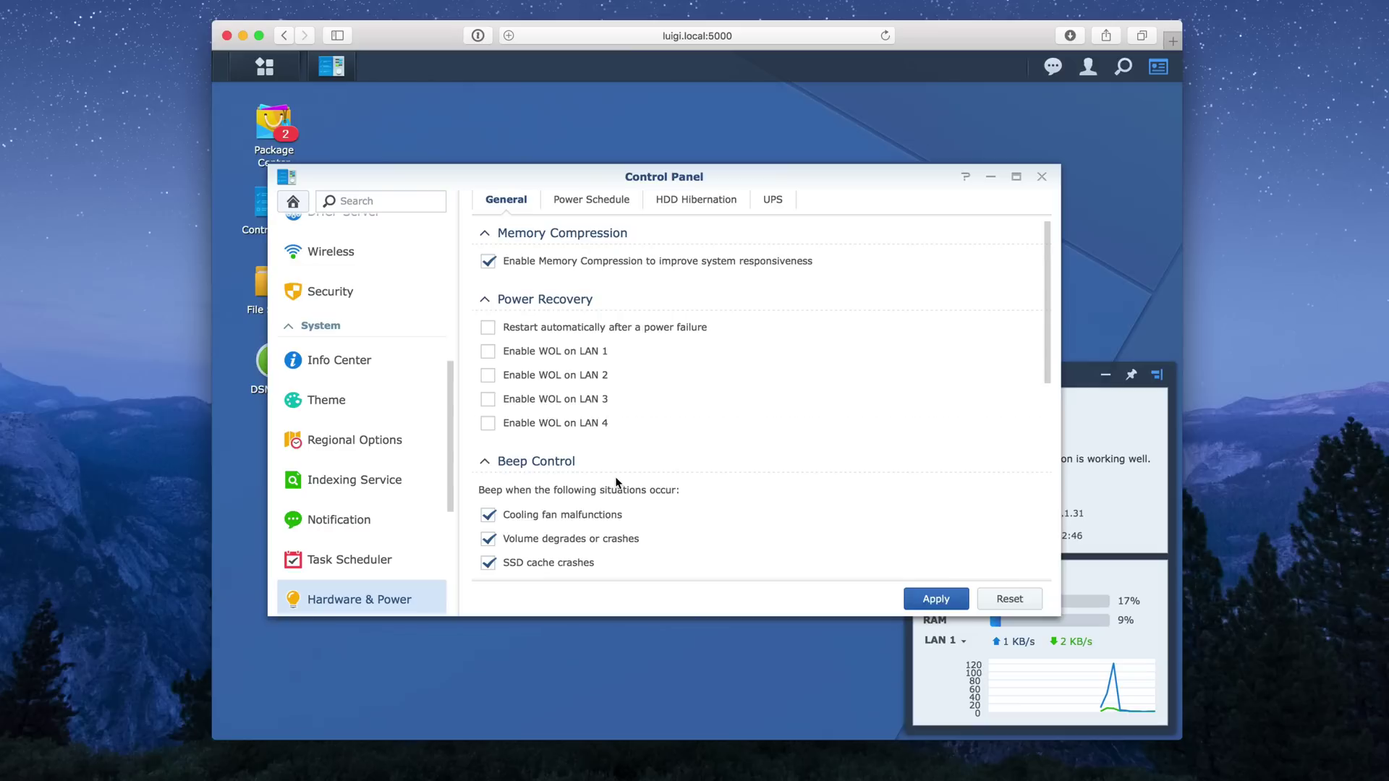
scroll(616, 483, "down", 5)
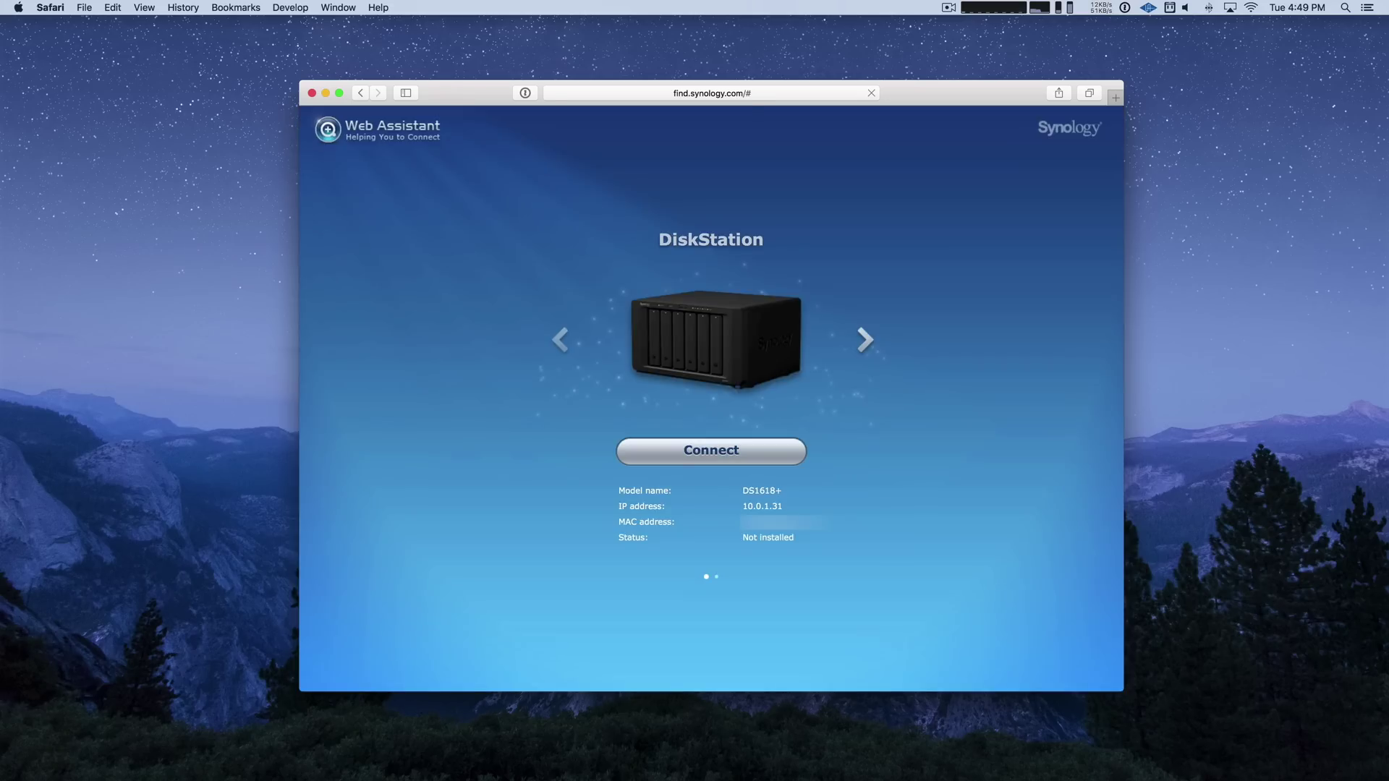
Set up the DS1618+ as server 'Luigi' with an admin password, without network-location sharing.
left_click(707, 451)
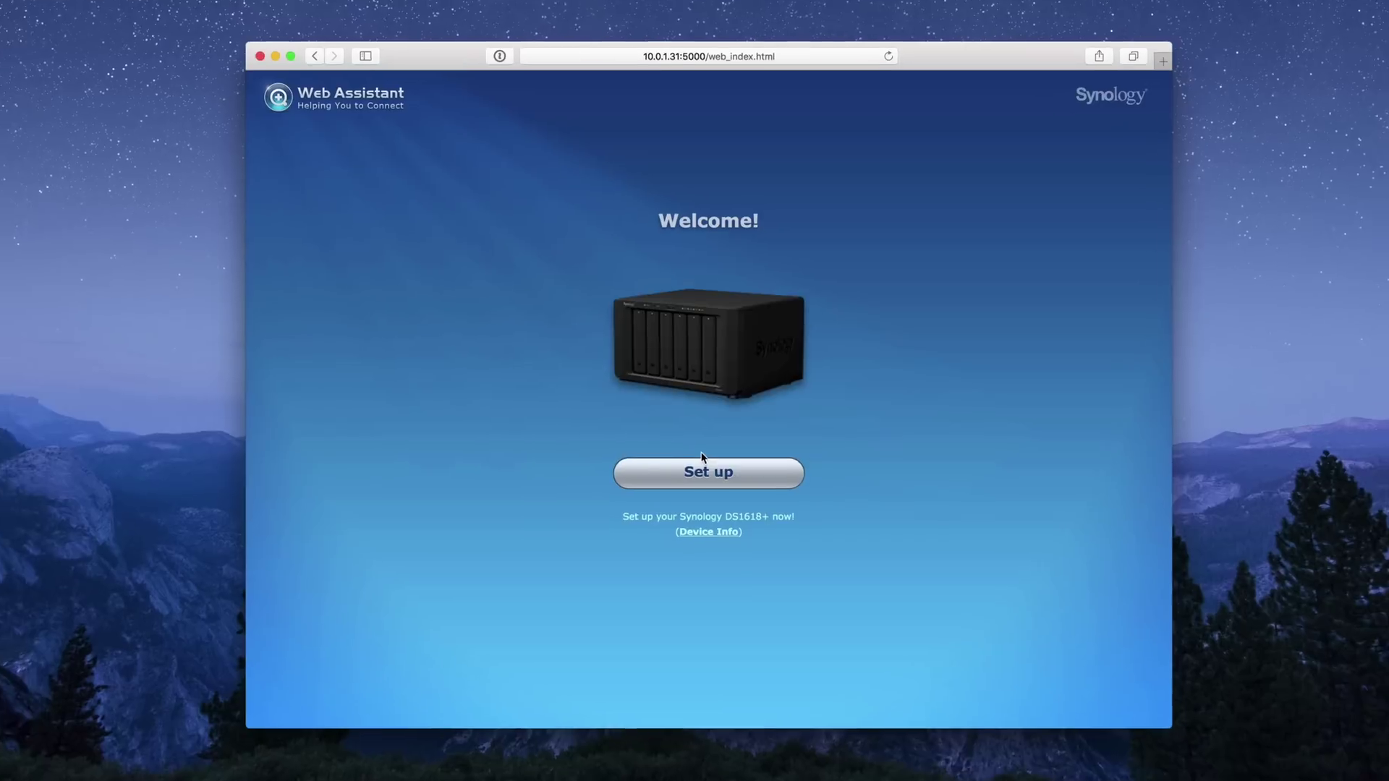
left_click(700, 470)
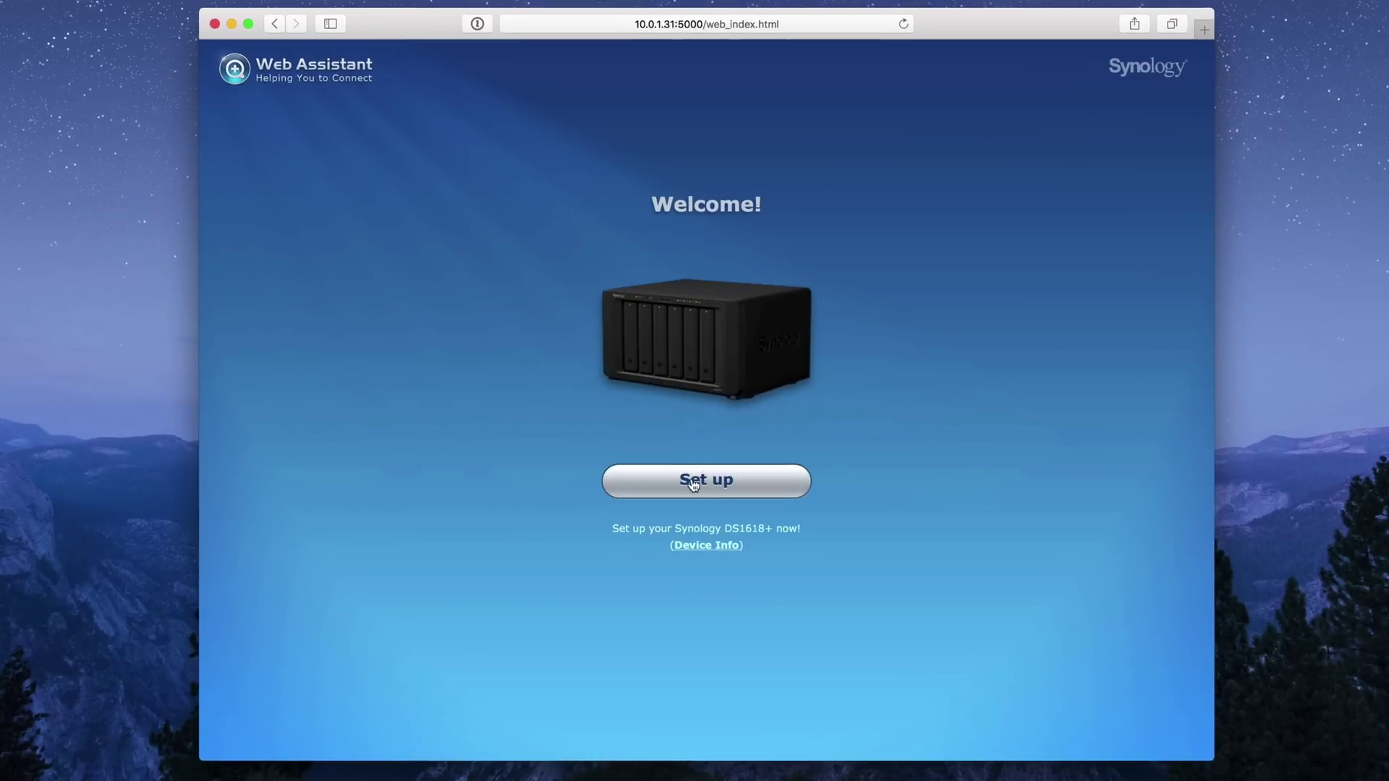
type("Luigi")
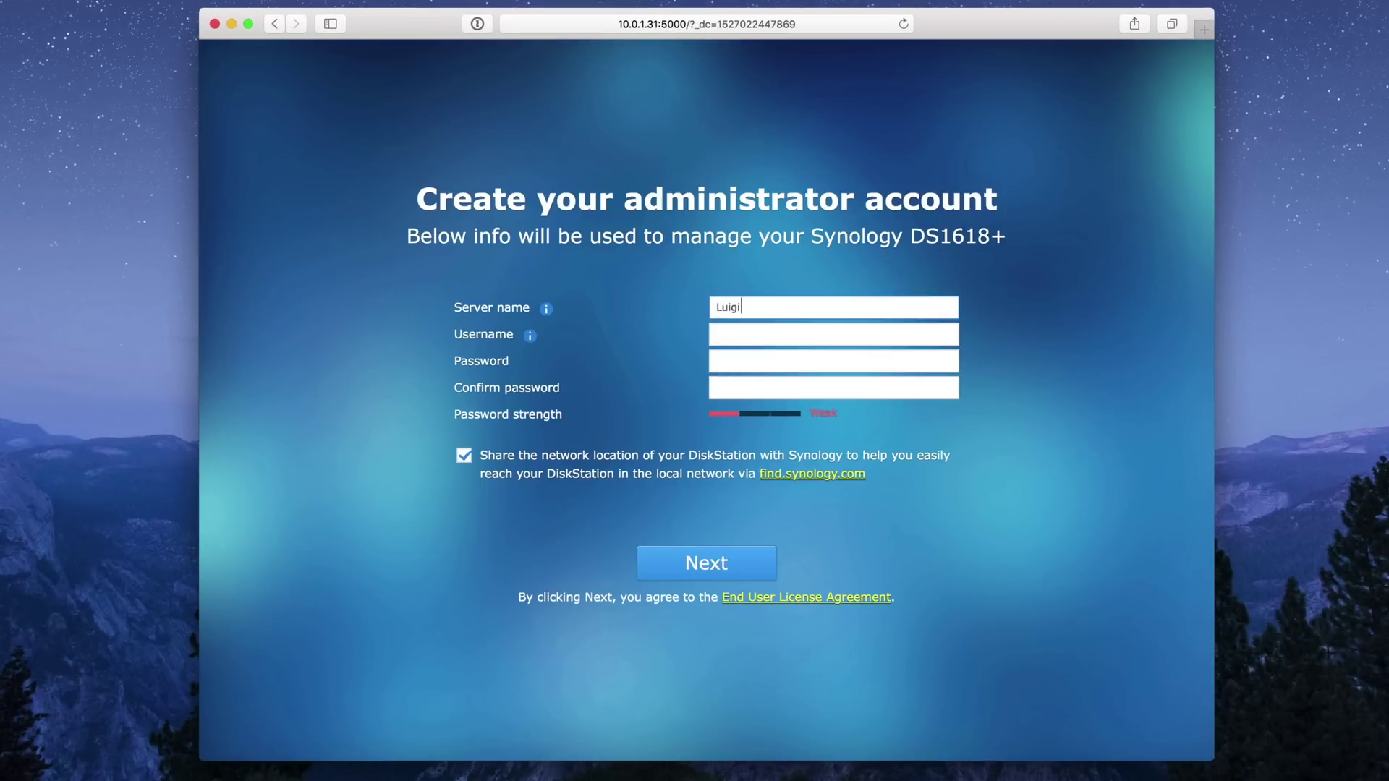
key("Tab")
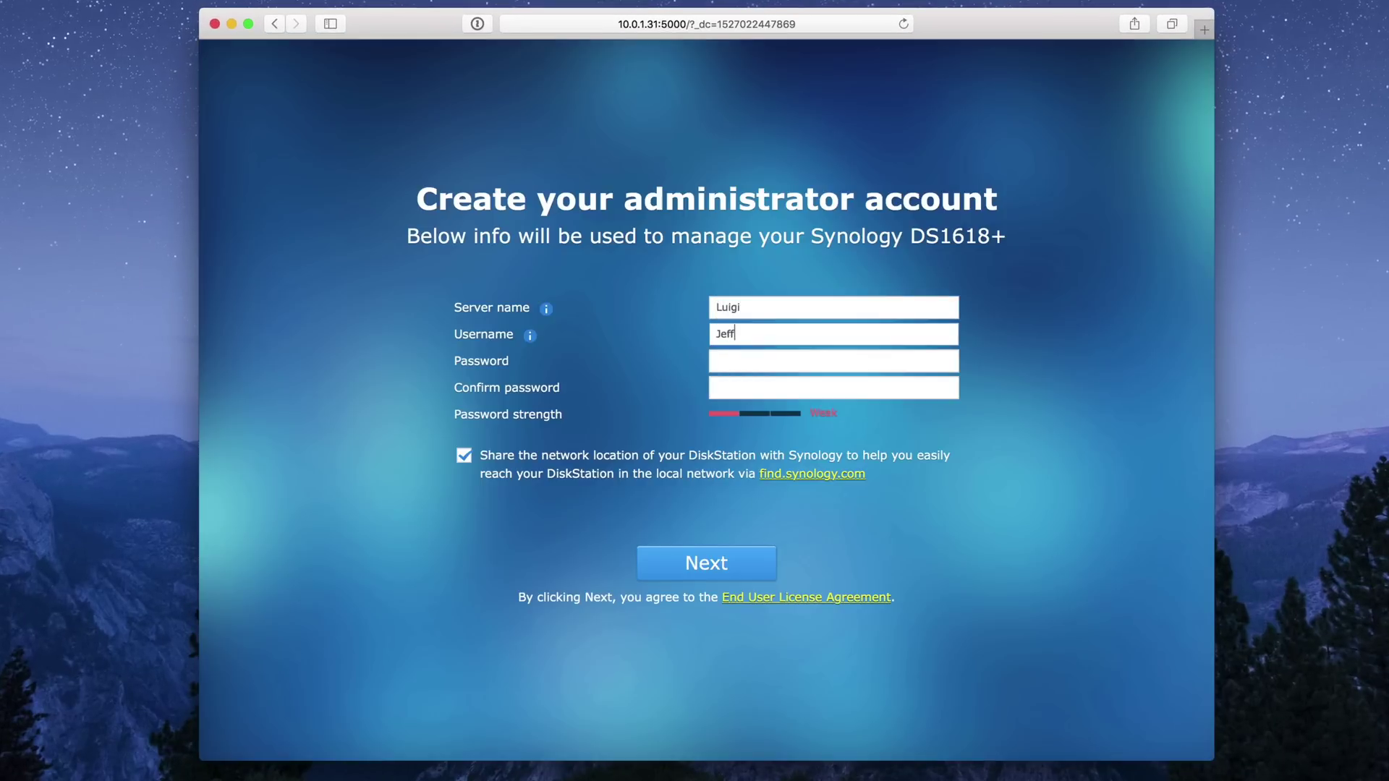
key("Tab")
type("admin")
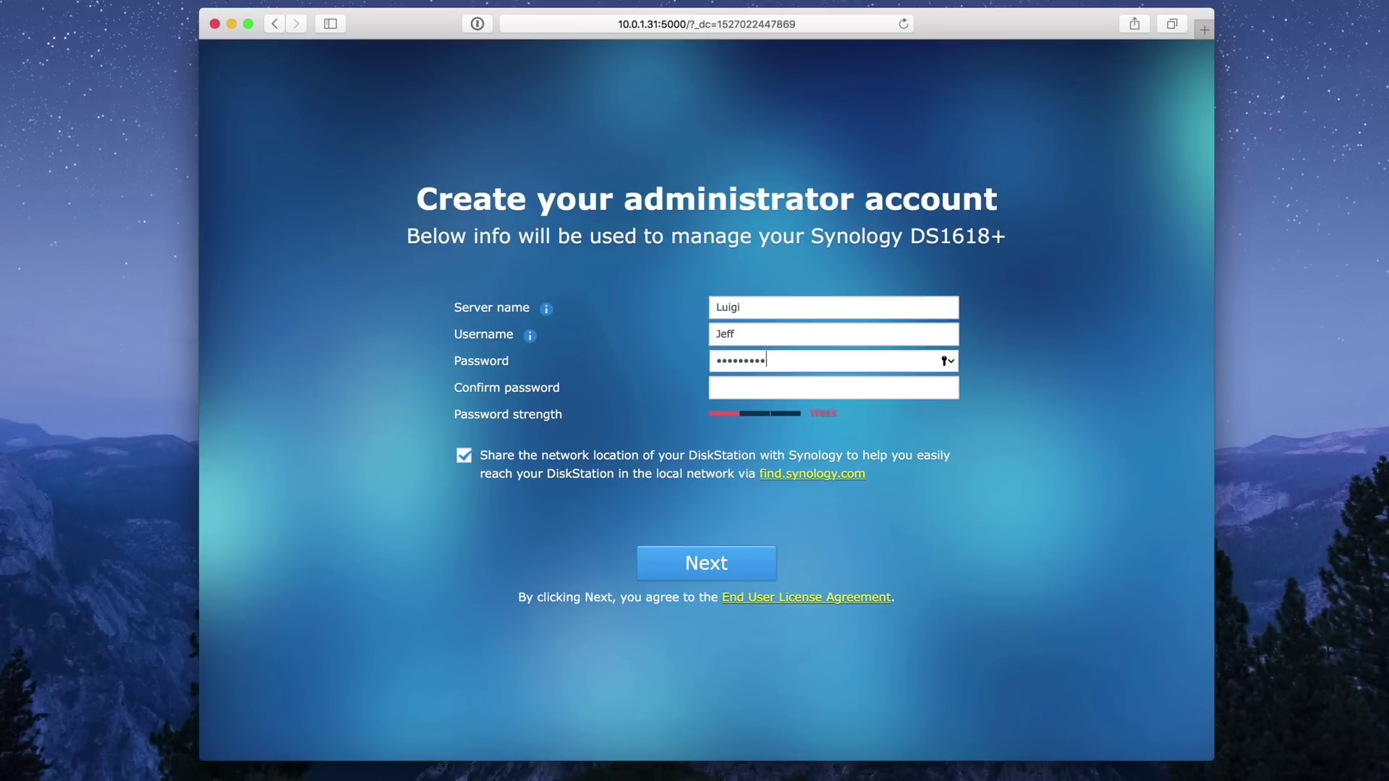
key("Tab")
type("adm")
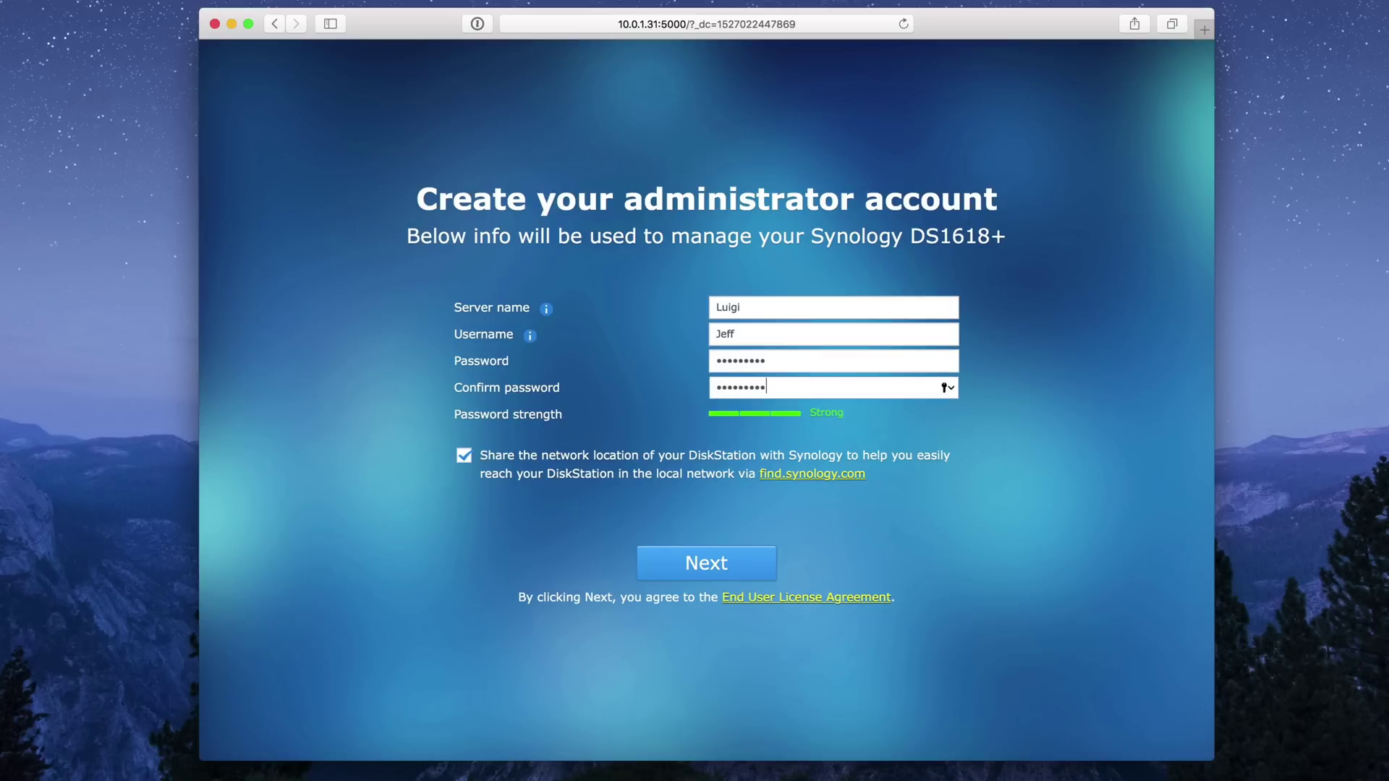
left_click(463, 455)
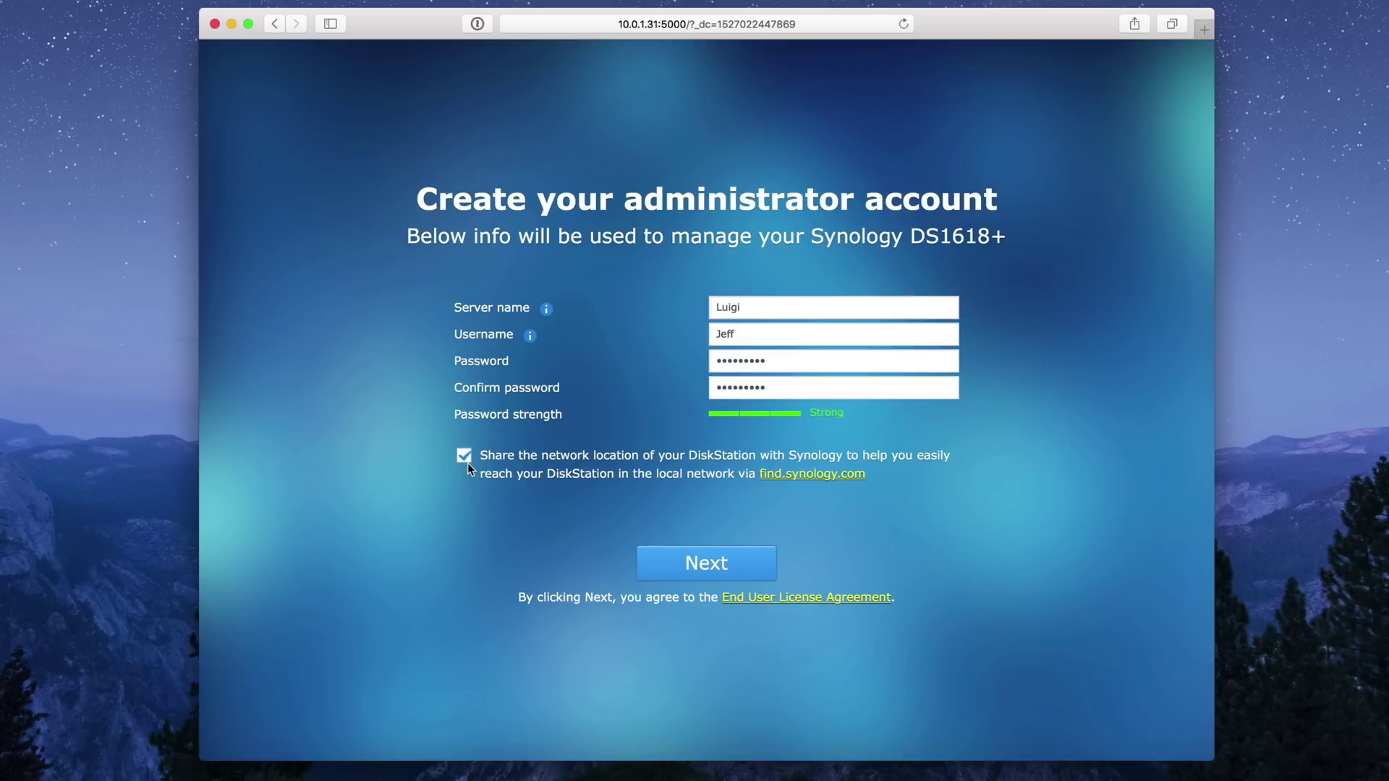
left_click(745, 575)
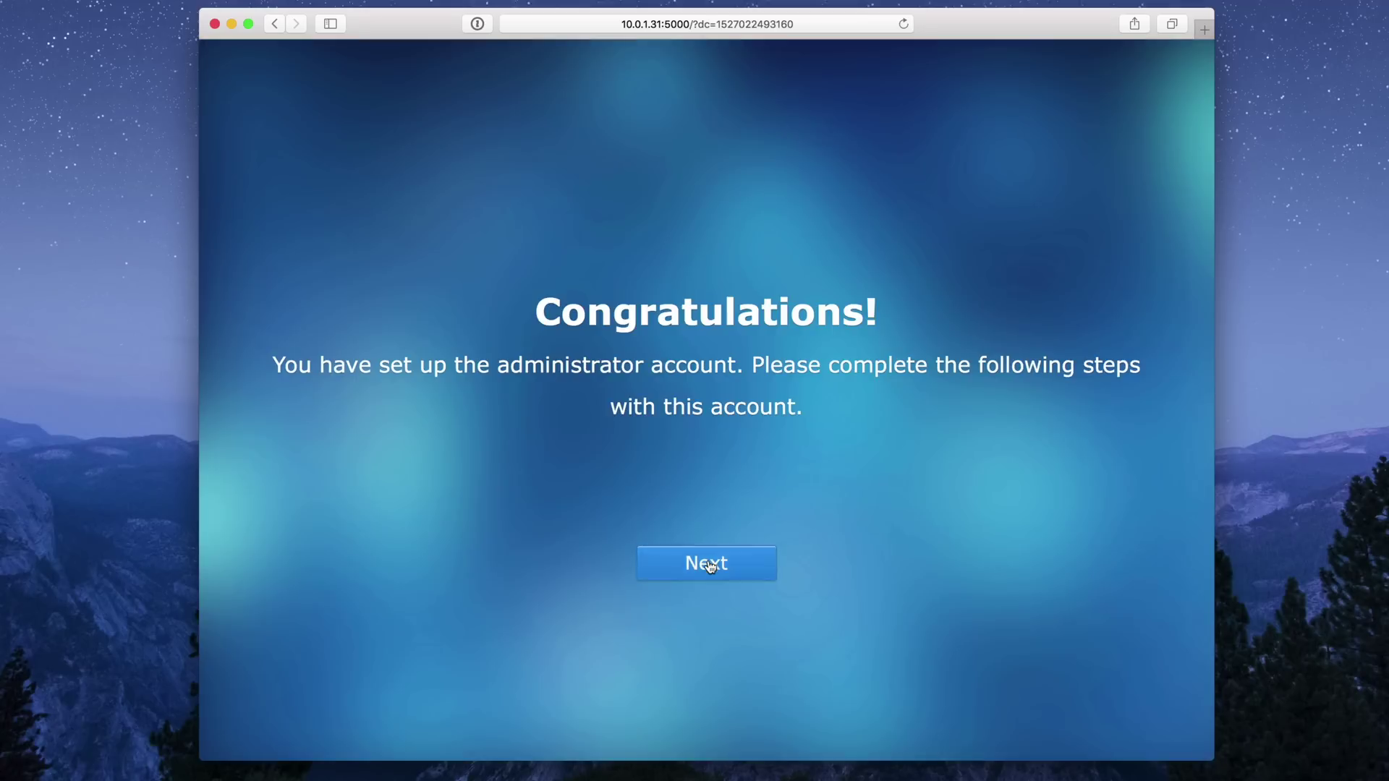
Enable automatic DSM updates, skip QuickConnect and turn off anonymous statistics sharing.
left_click(654, 311)
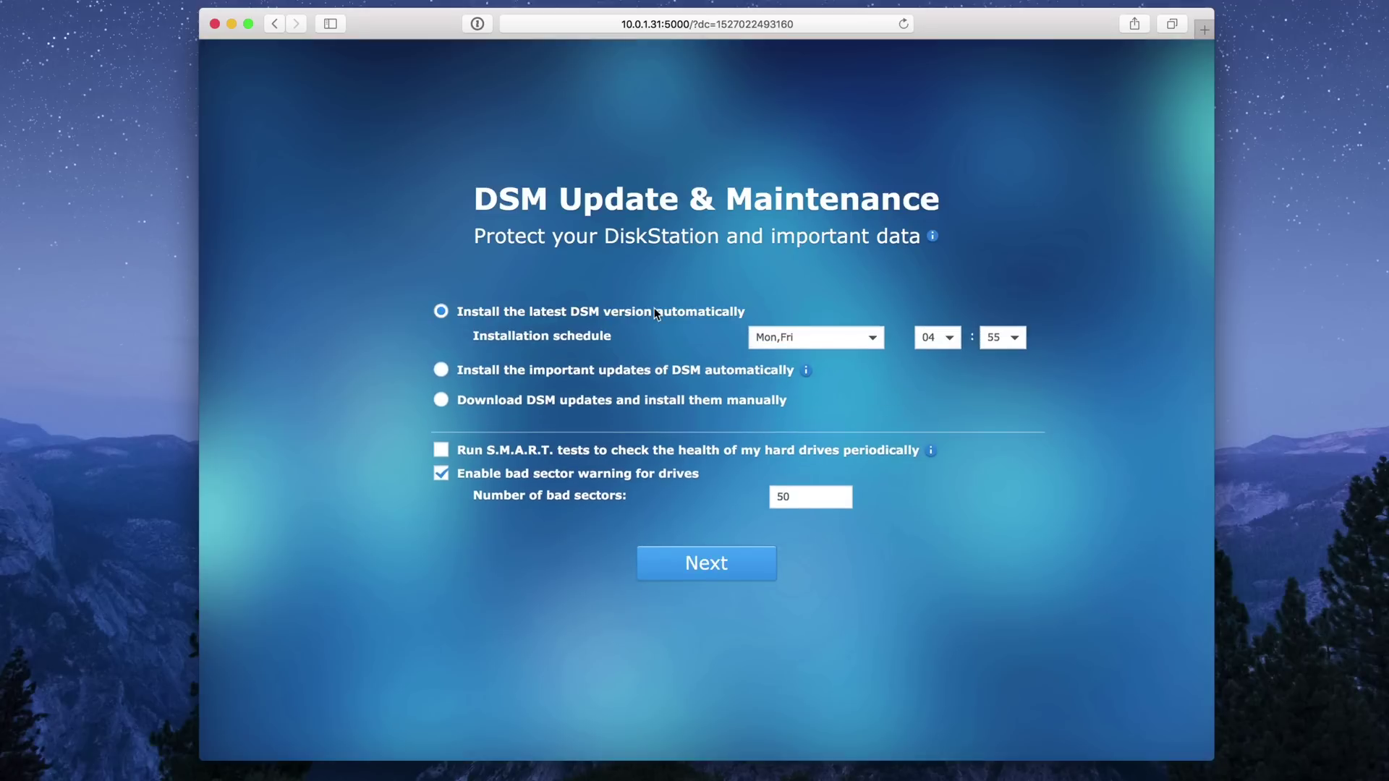
left_click(689, 558)
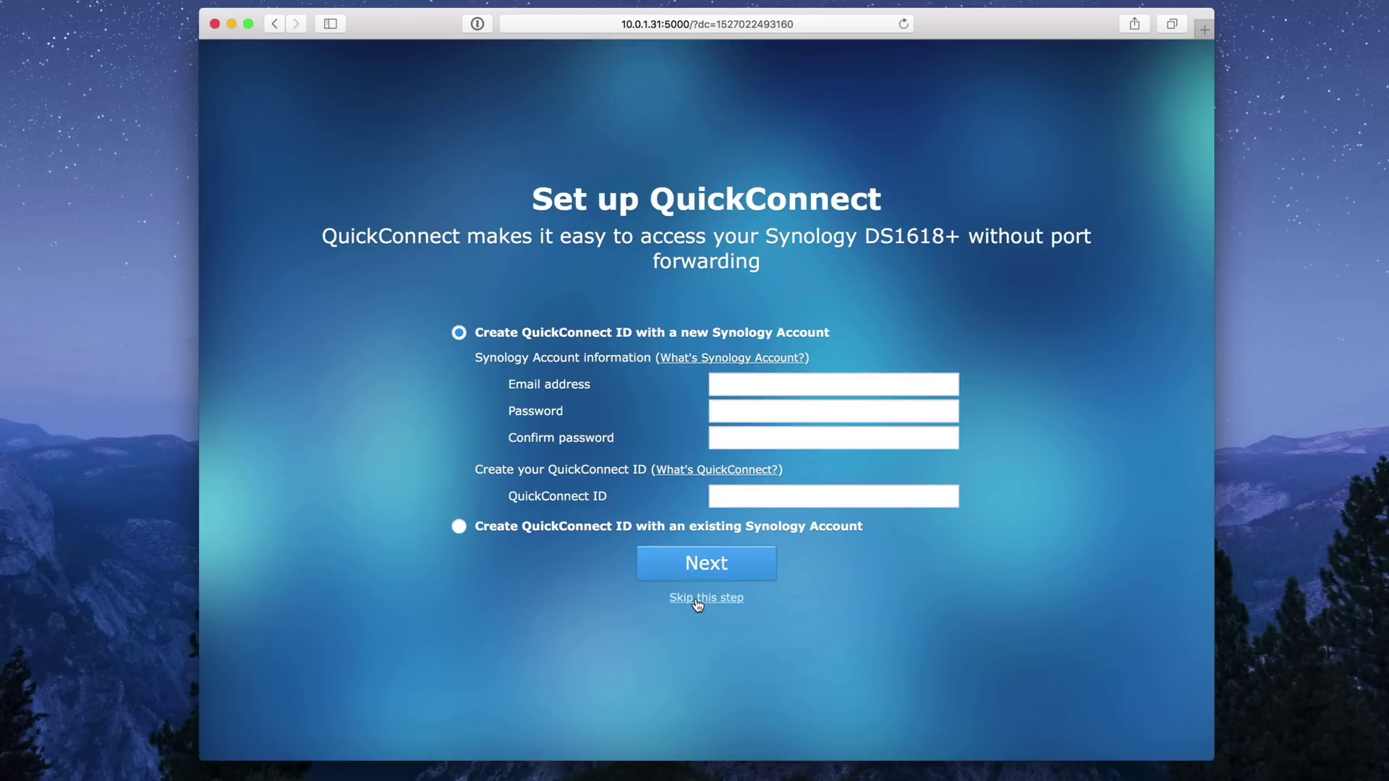
left_click(699, 597)
left_click(837, 438)
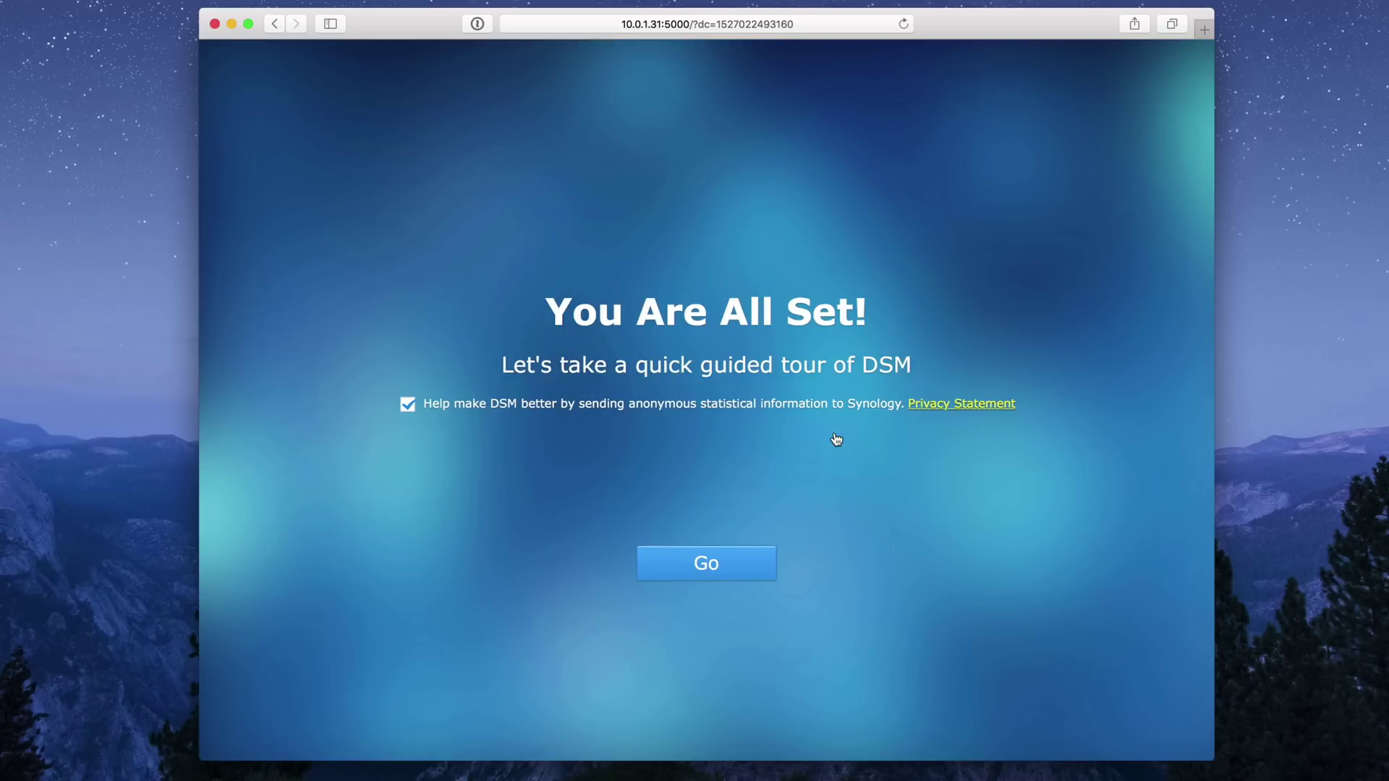
left_click(619, 405)
left_click(690, 561)
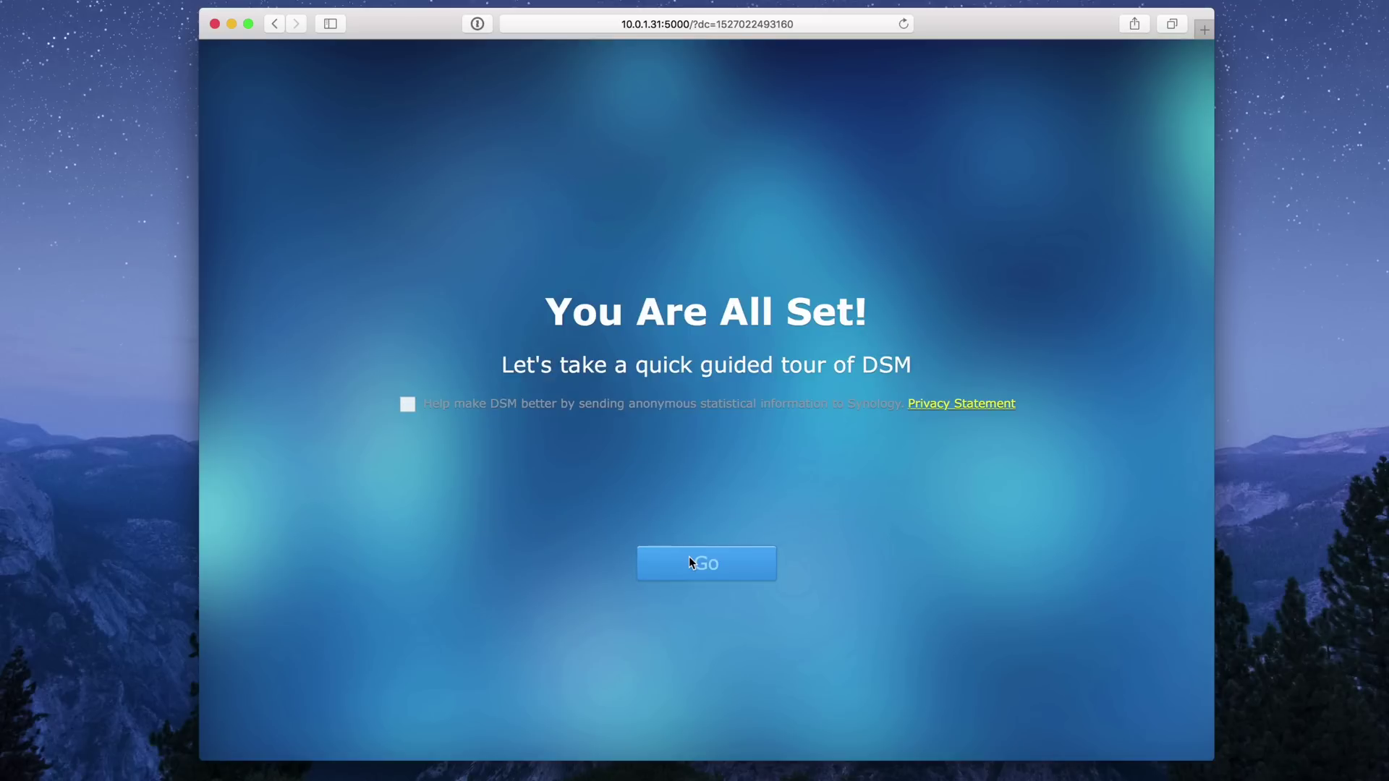
Dismiss the guided tour tips and stop DSM Help from launching at every login.
left_click(366, 134)
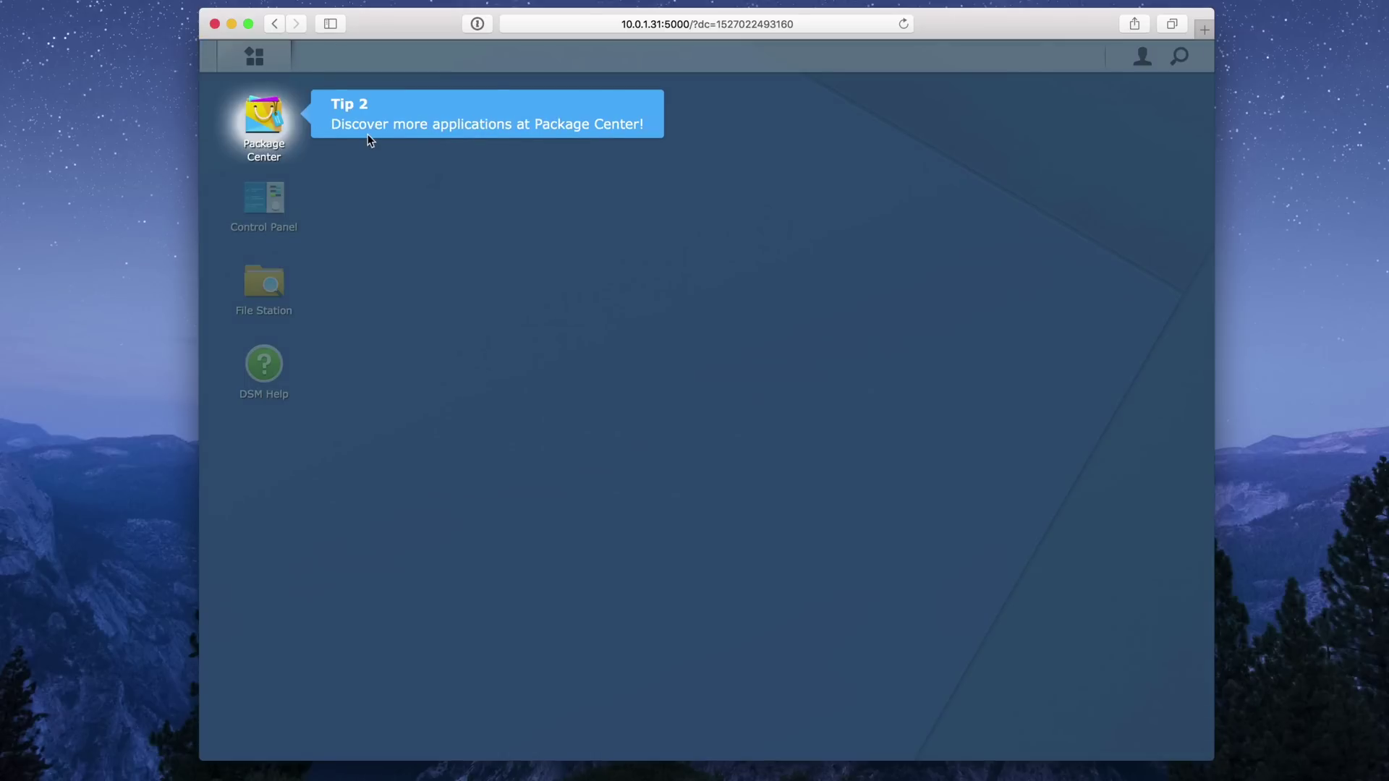
left_click(369, 132)
left_click(411, 190)
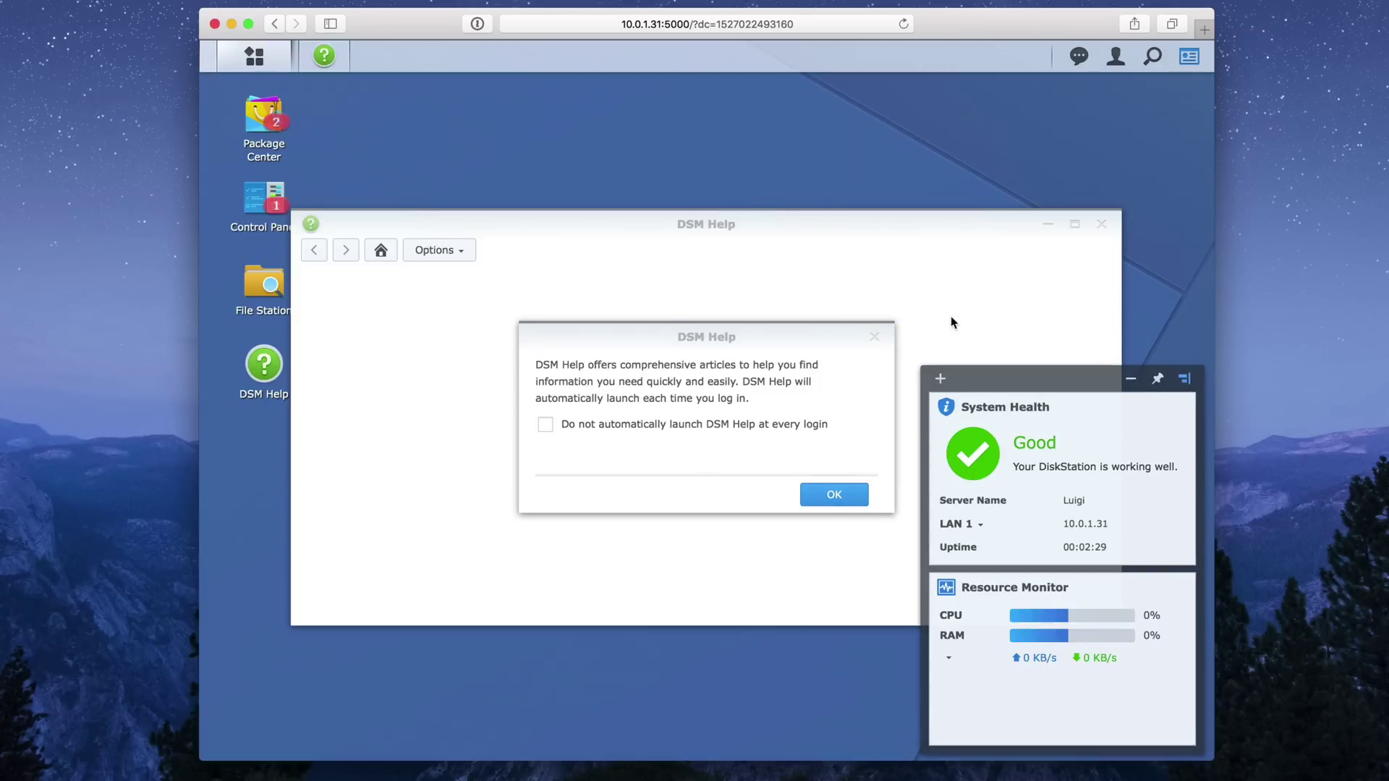
left_click(700, 427)
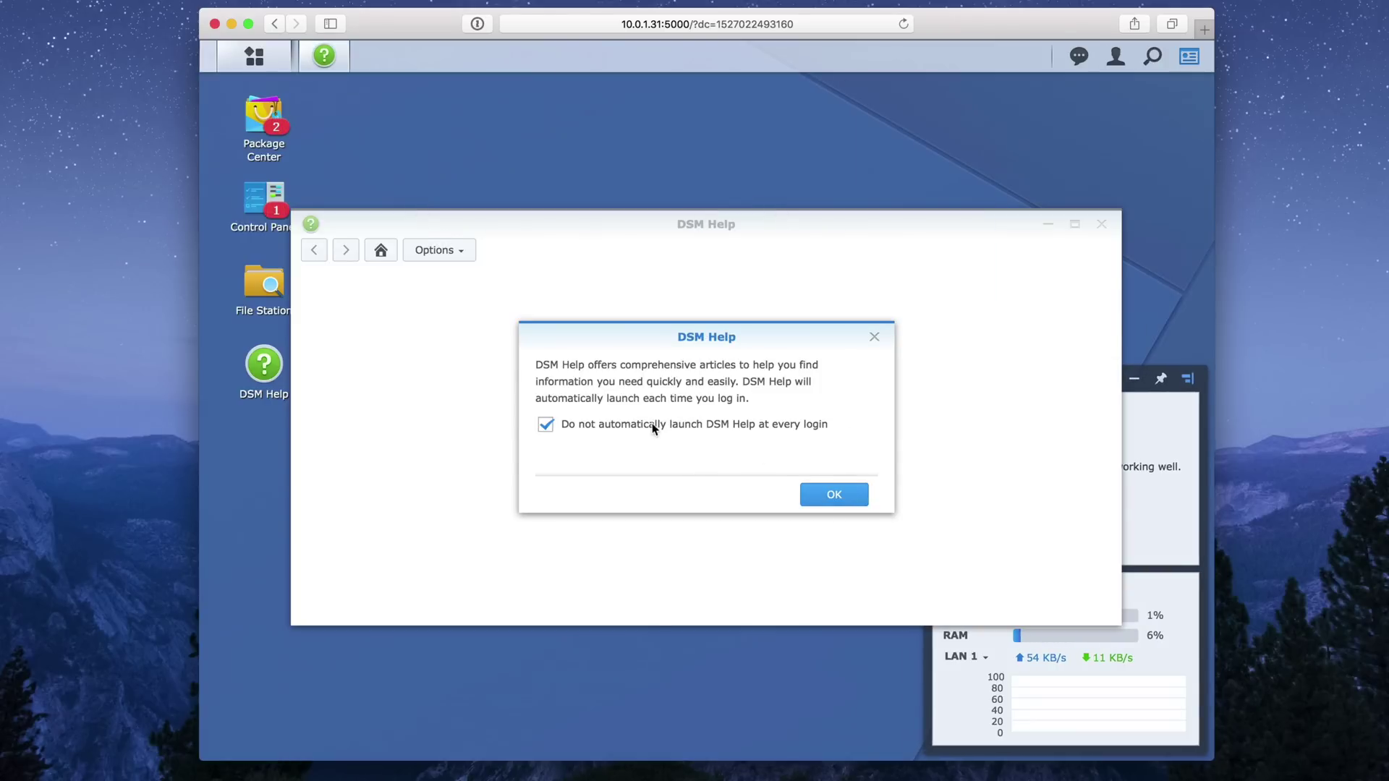
left_click(839, 494)
left_click(1101, 226)
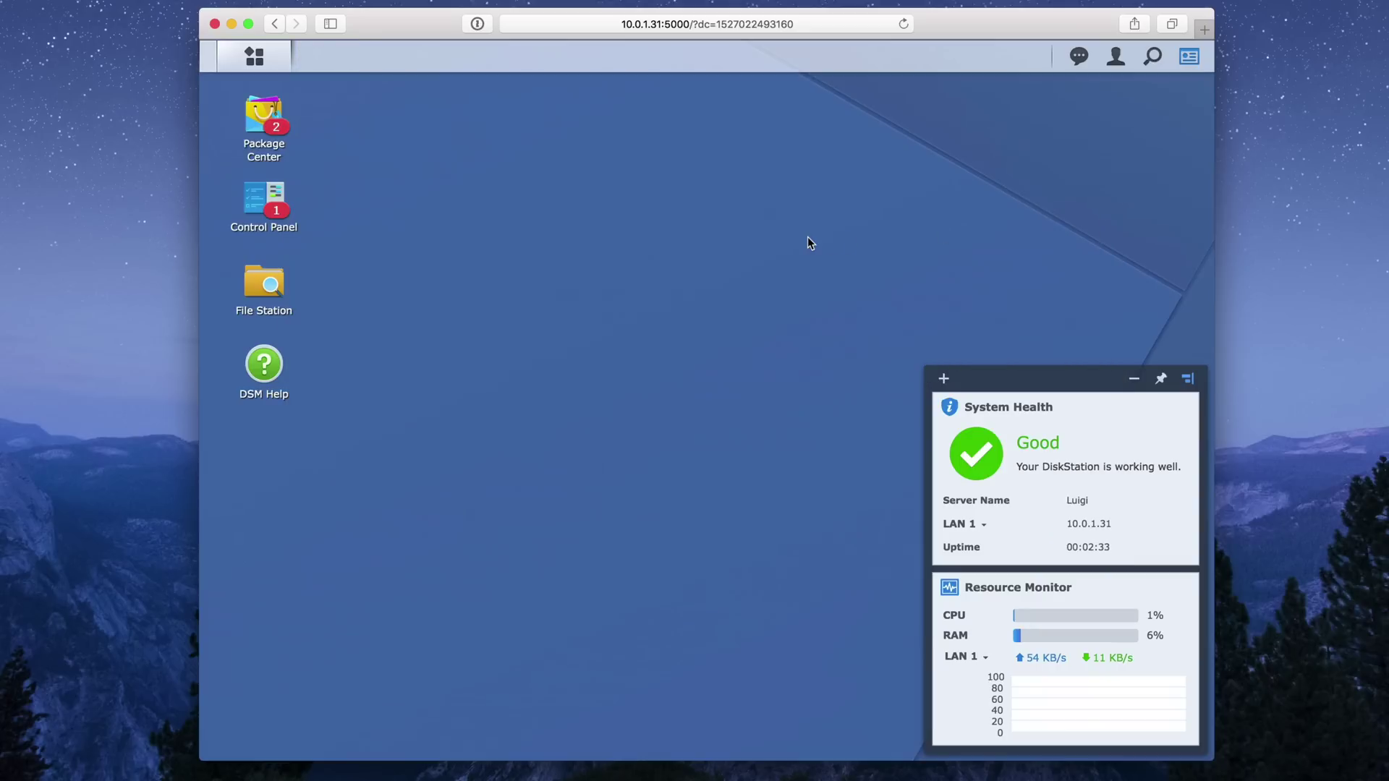
left_click(272, 65)
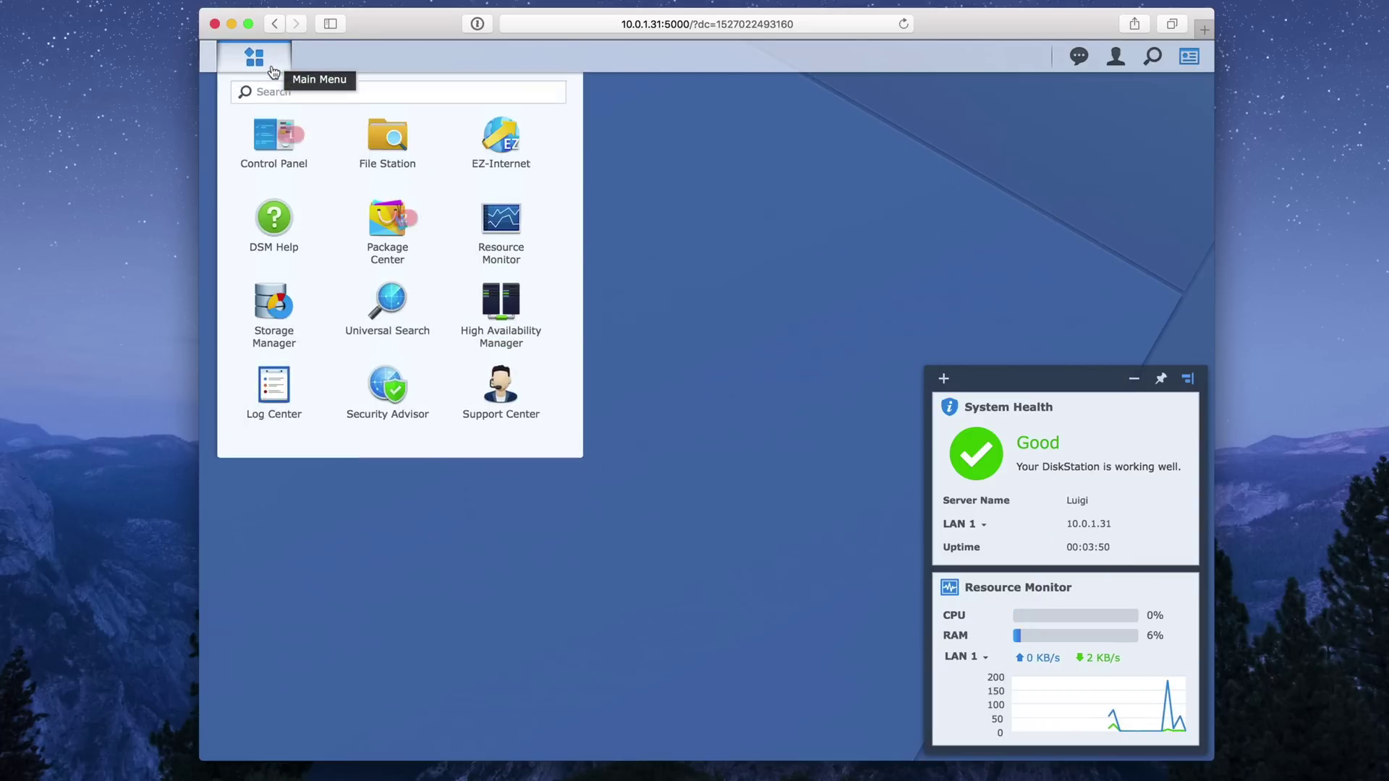
left_click(274, 320)
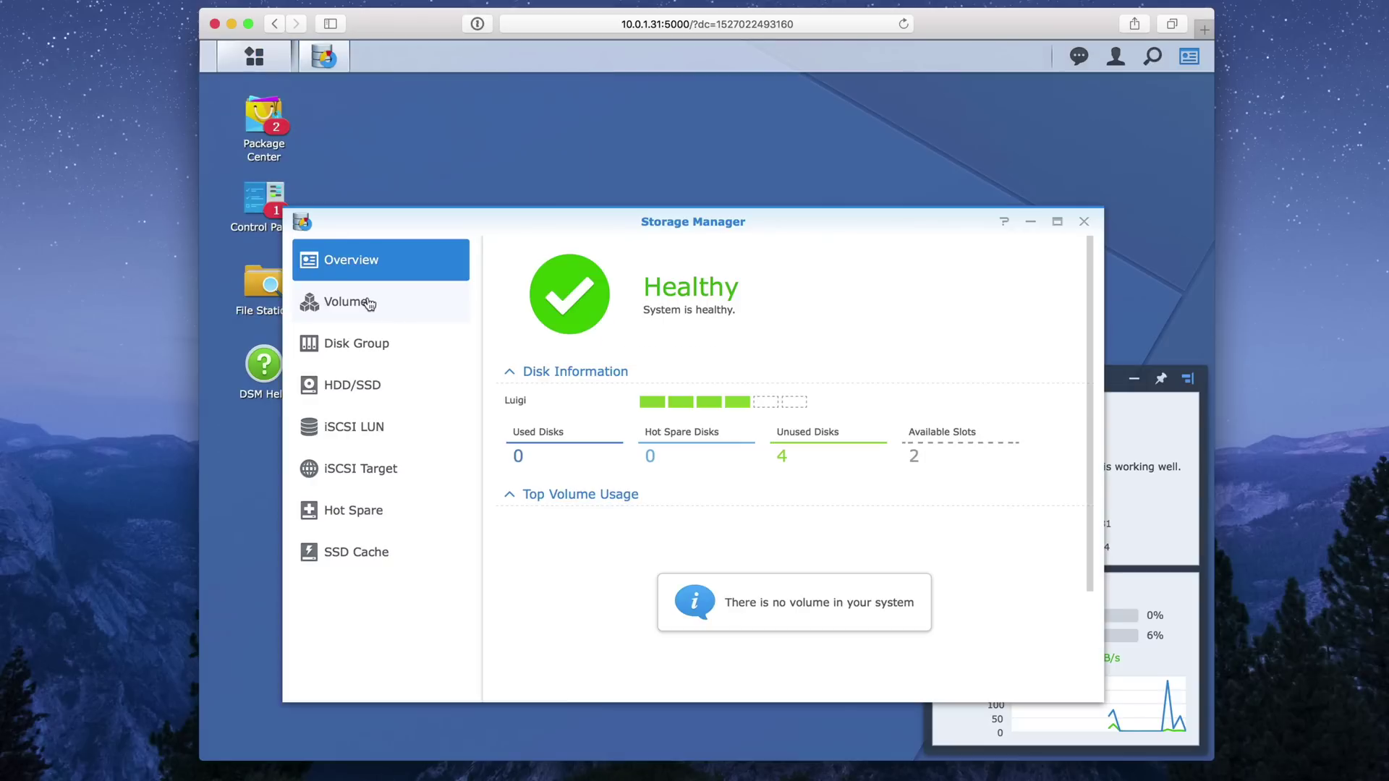
Create a Quick-mode SHR-1 Btrfs volume across all four disks, accepting disk erasure.
left_click(369, 304)
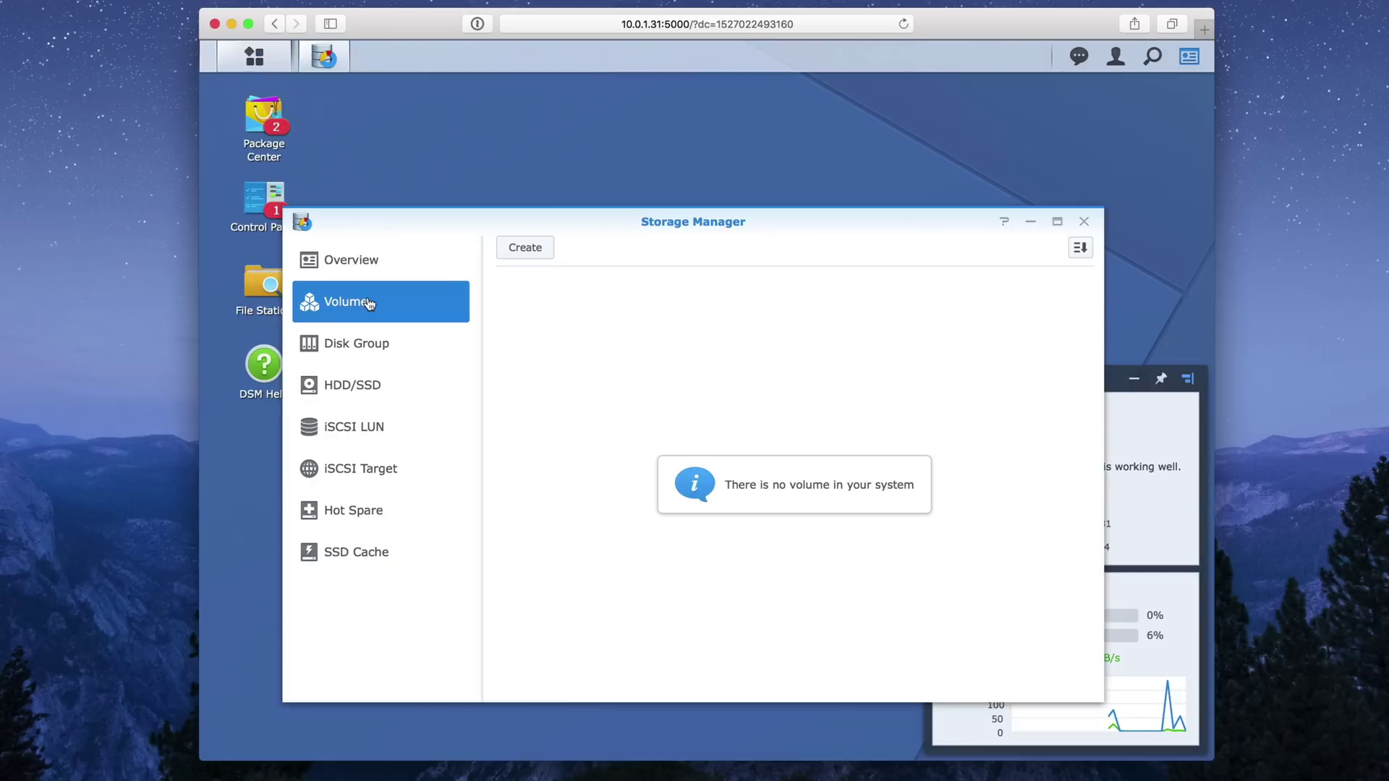
left_click(525, 248)
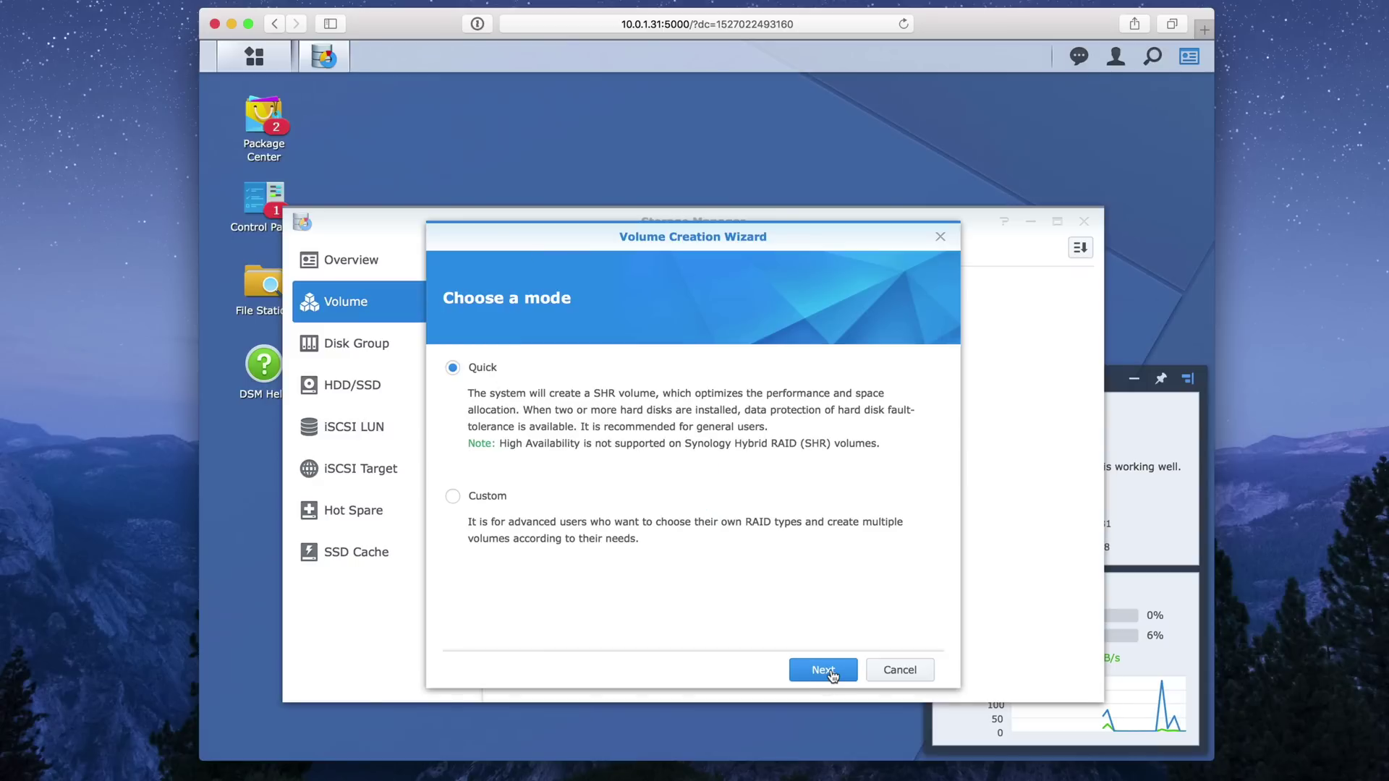
left_click(829, 669)
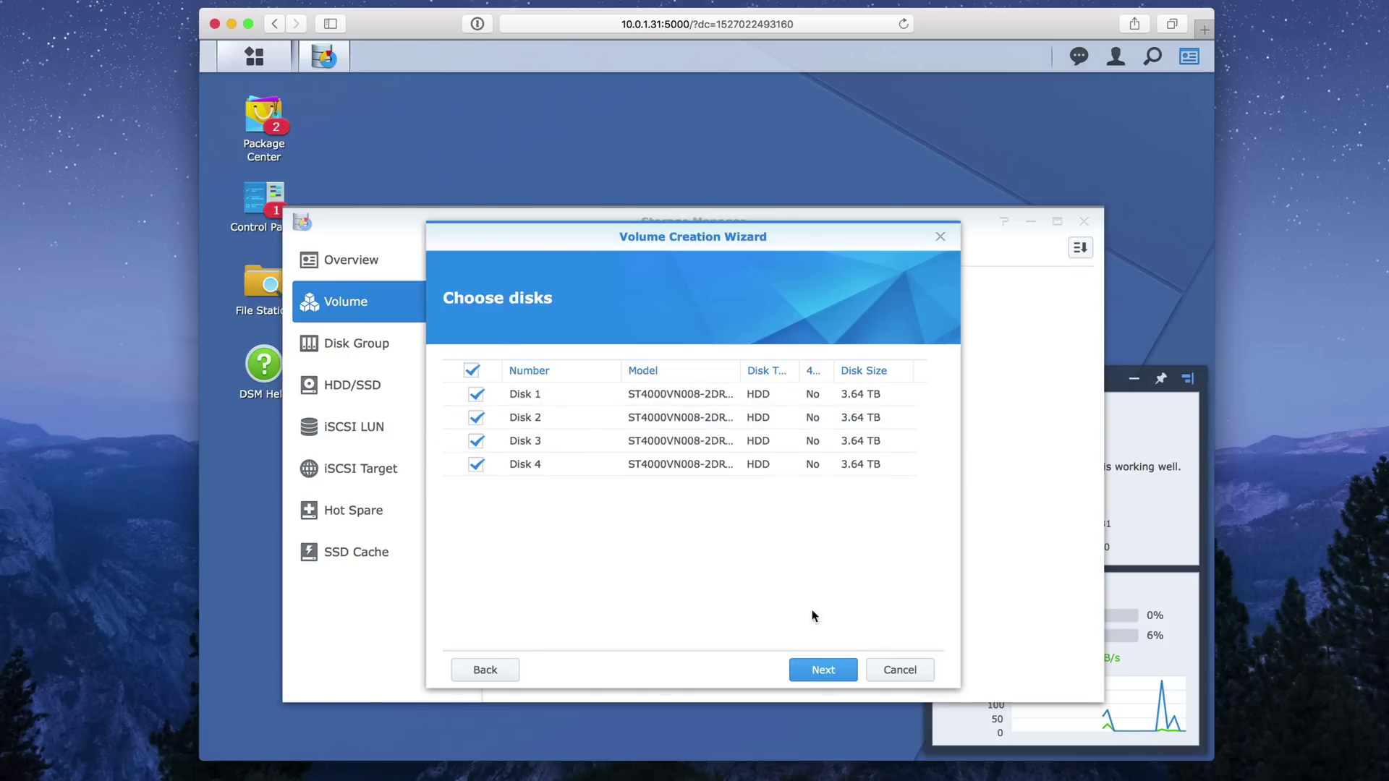
left_click(823, 672)
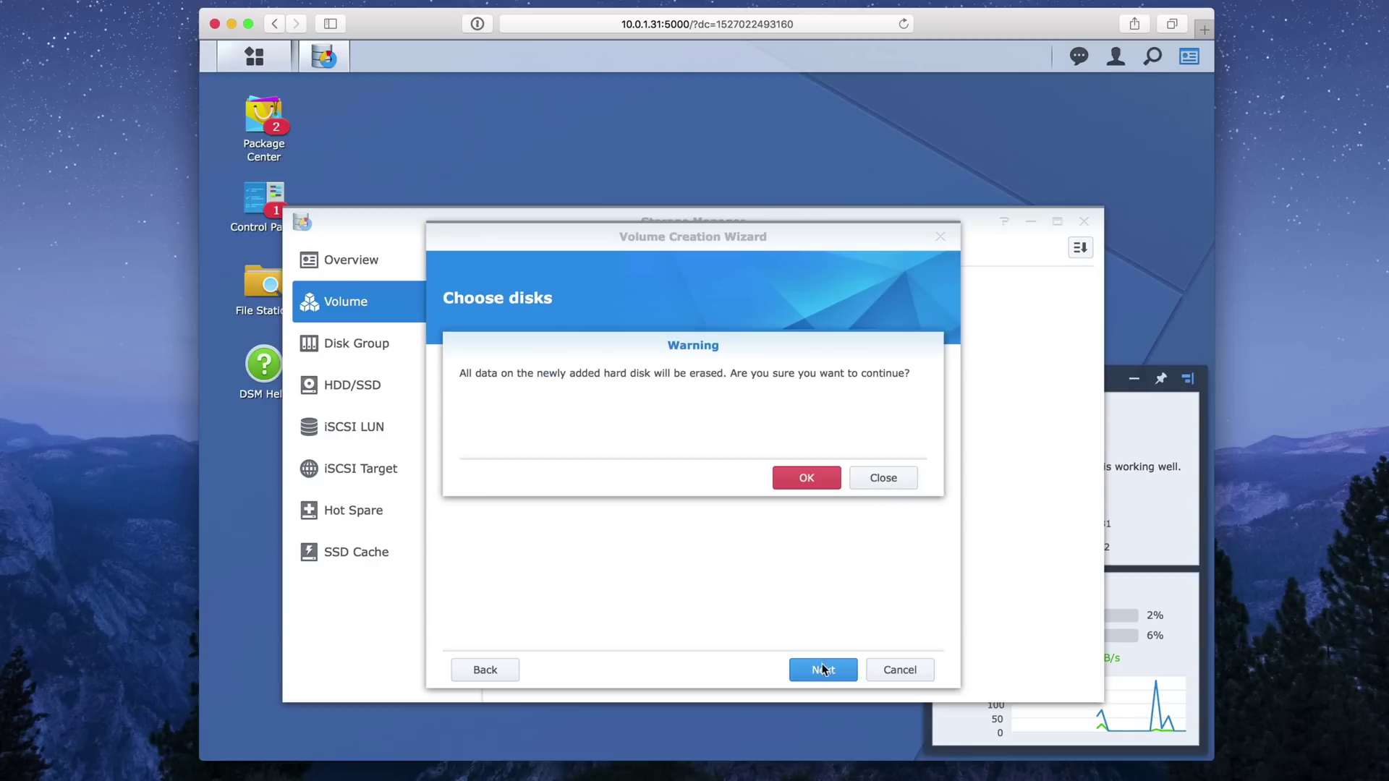
left_click(810, 479)
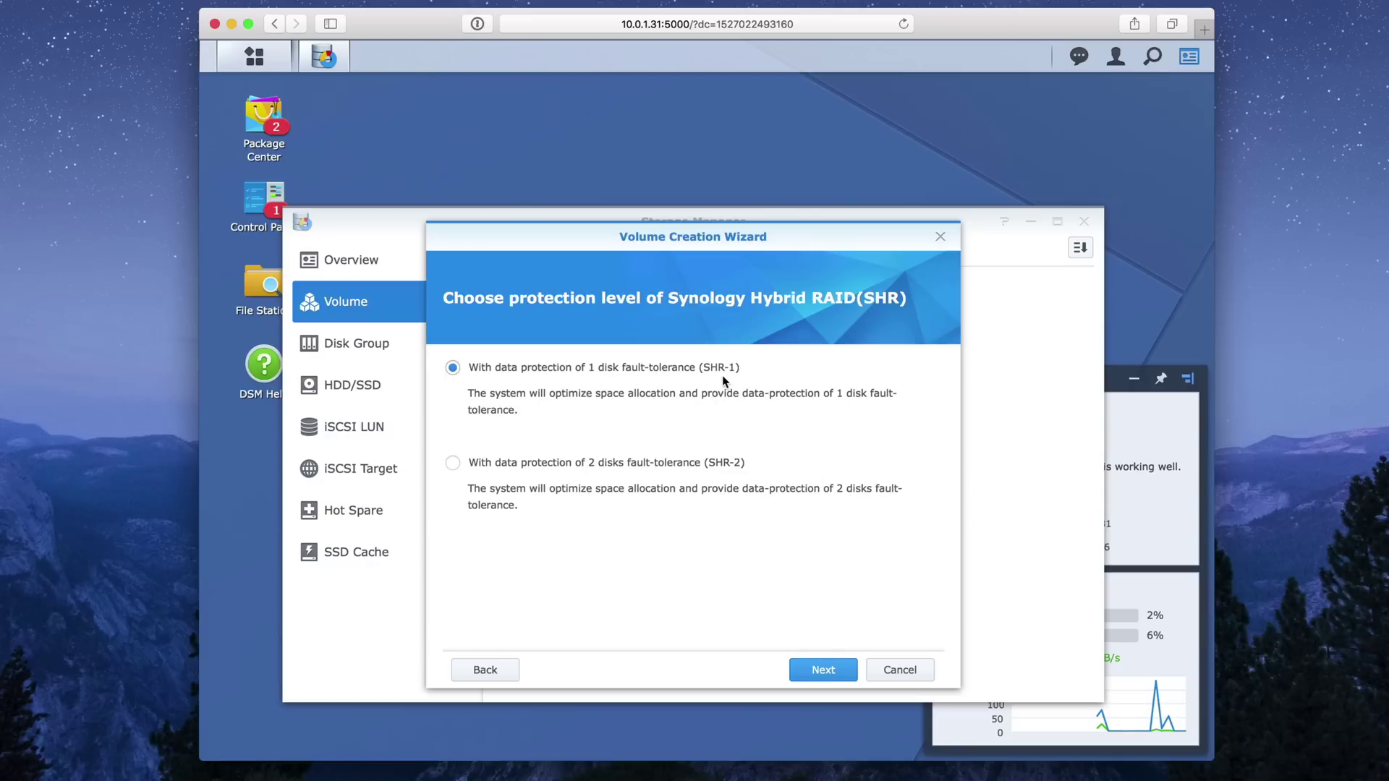
left_click(824, 671)
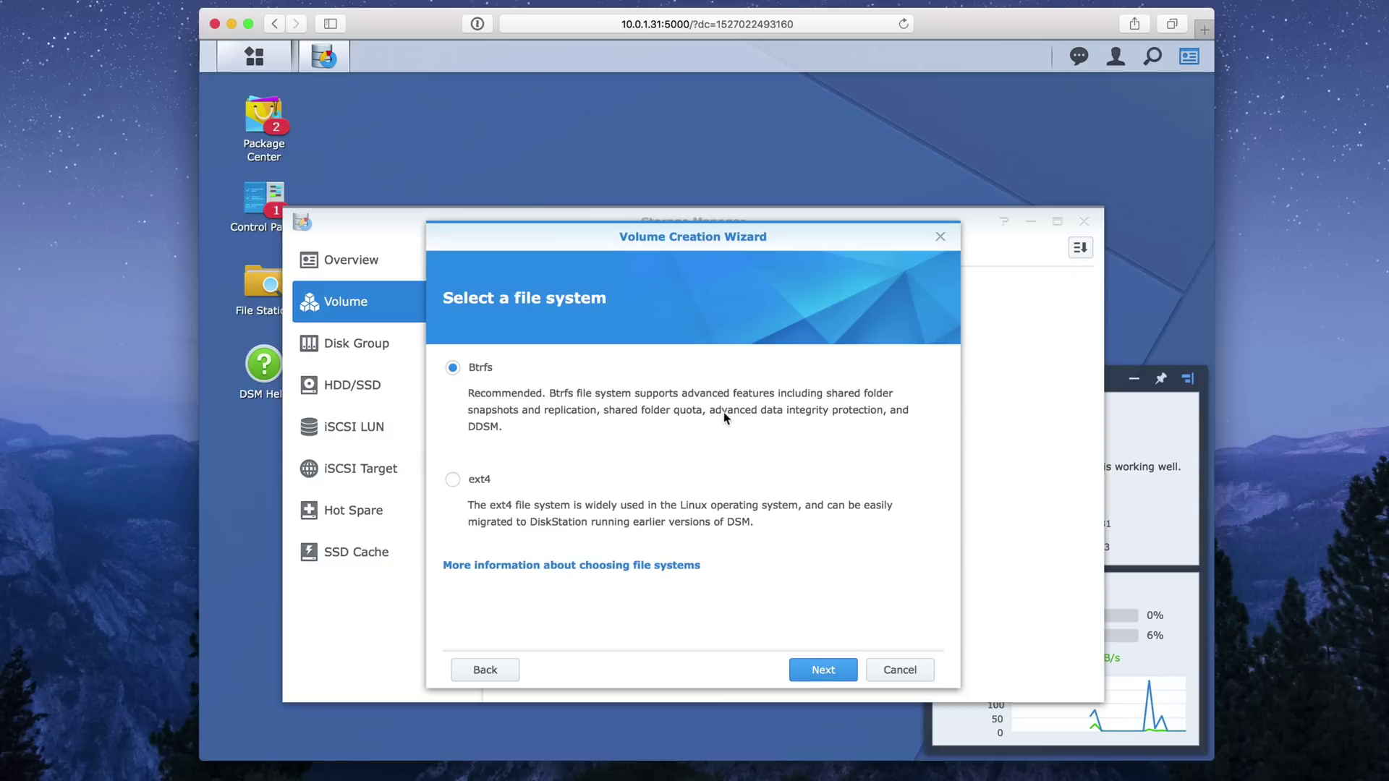
left_click(827, 672)
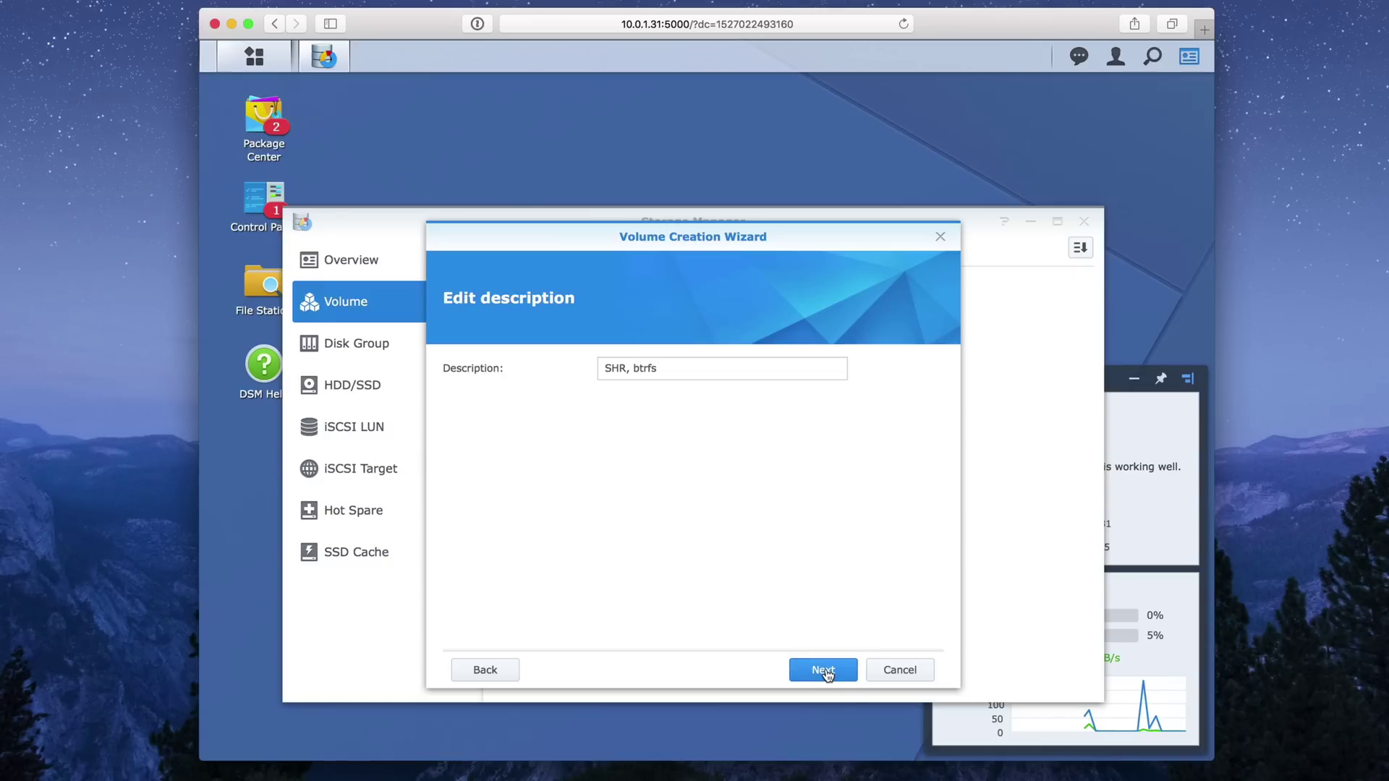
left_click(827, 672)
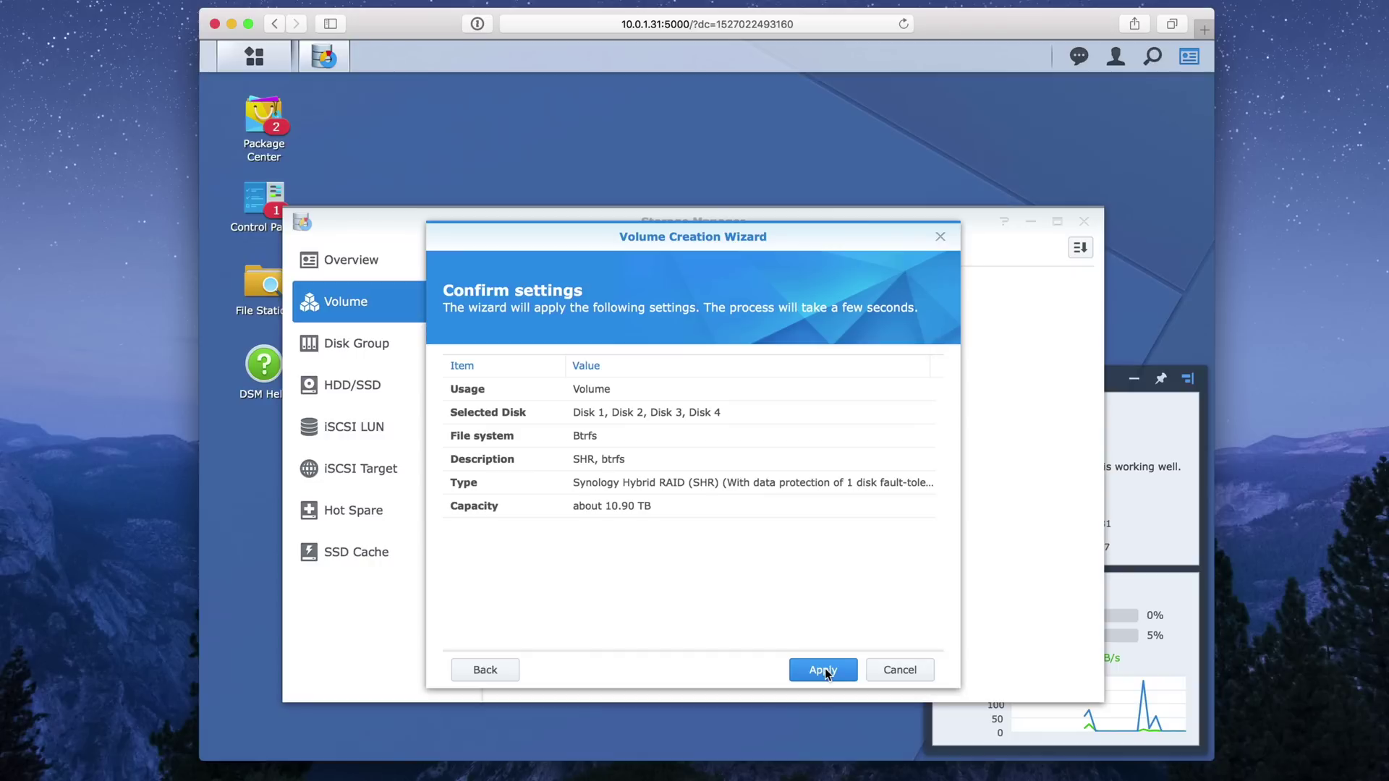
left_click(824, 670)
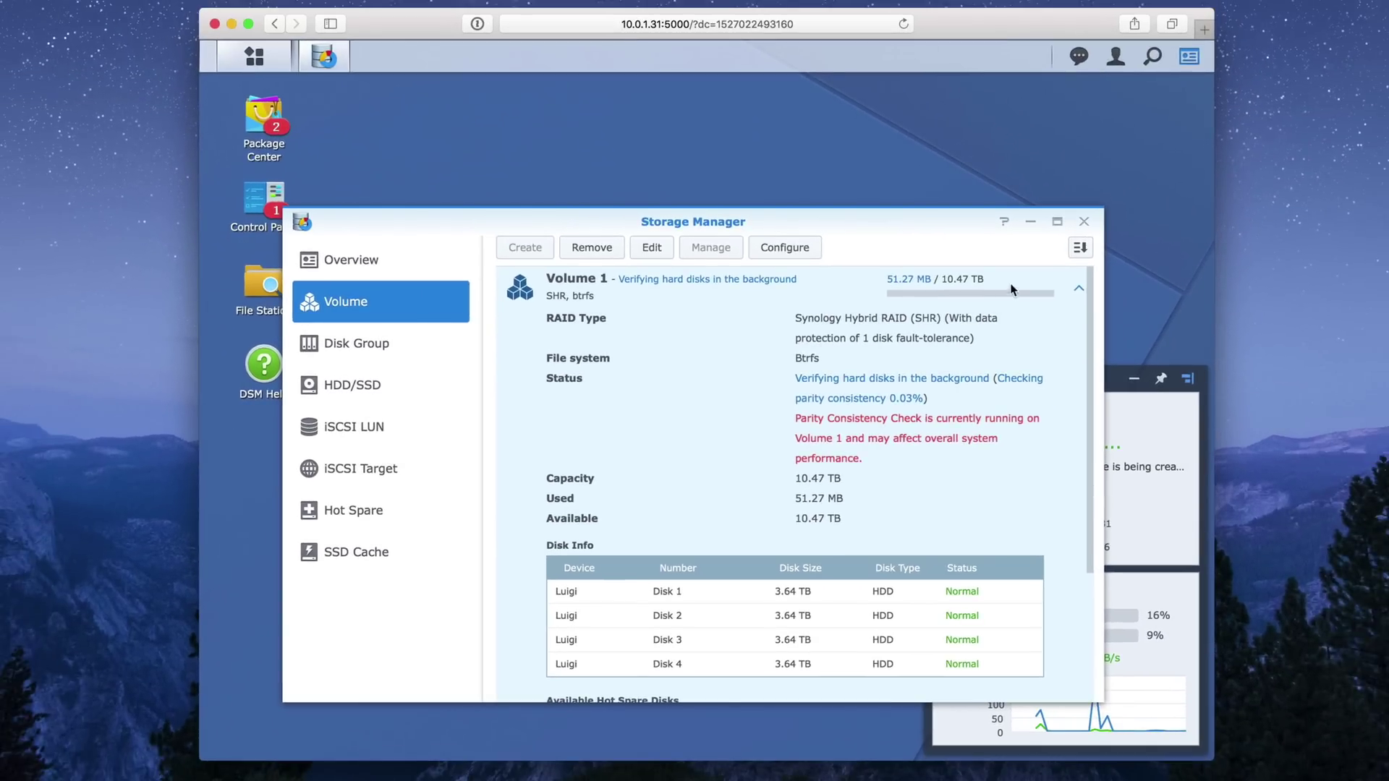
Start a new shared folder named 'Time Machine' located on Volume 1.
left_click(1084, 221)
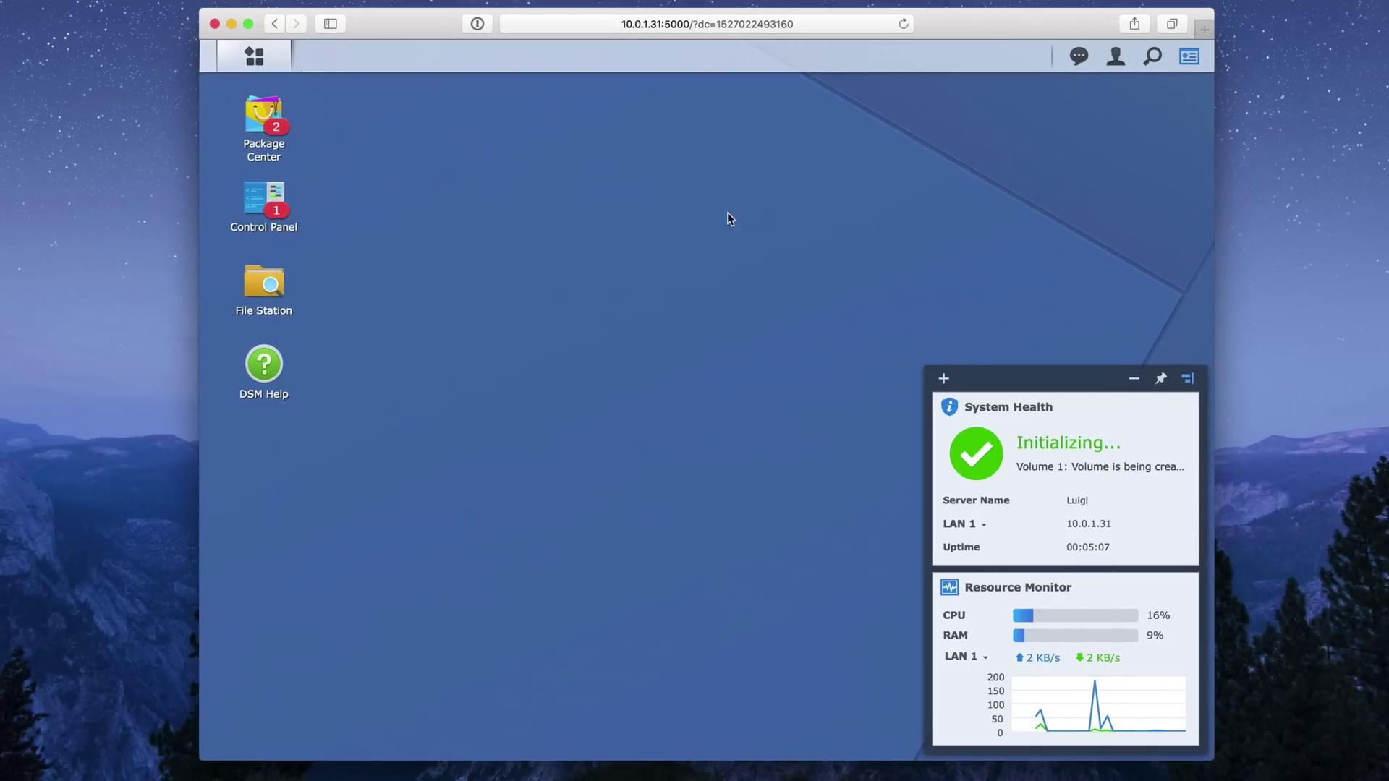
left_click(260, 198)
left_click(366, 343)
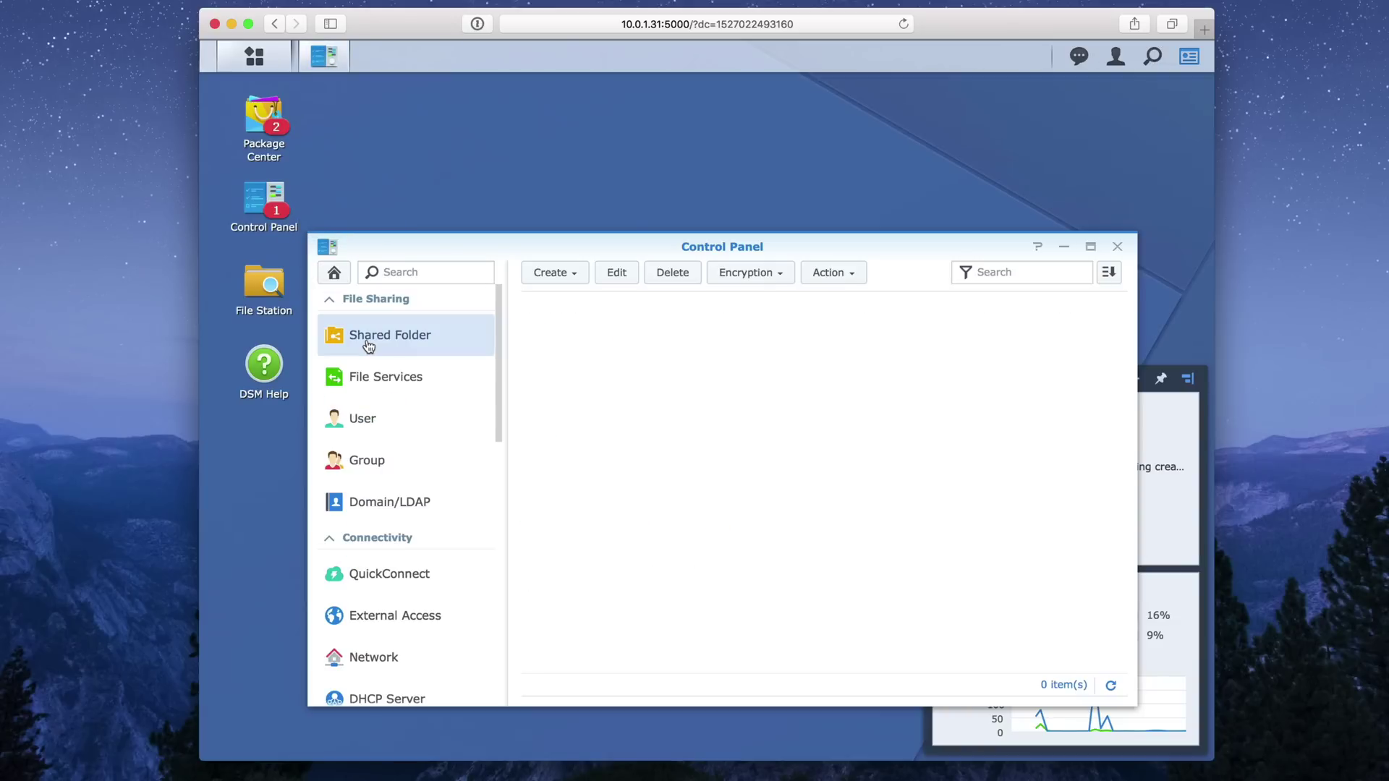
left_click(569, 273)
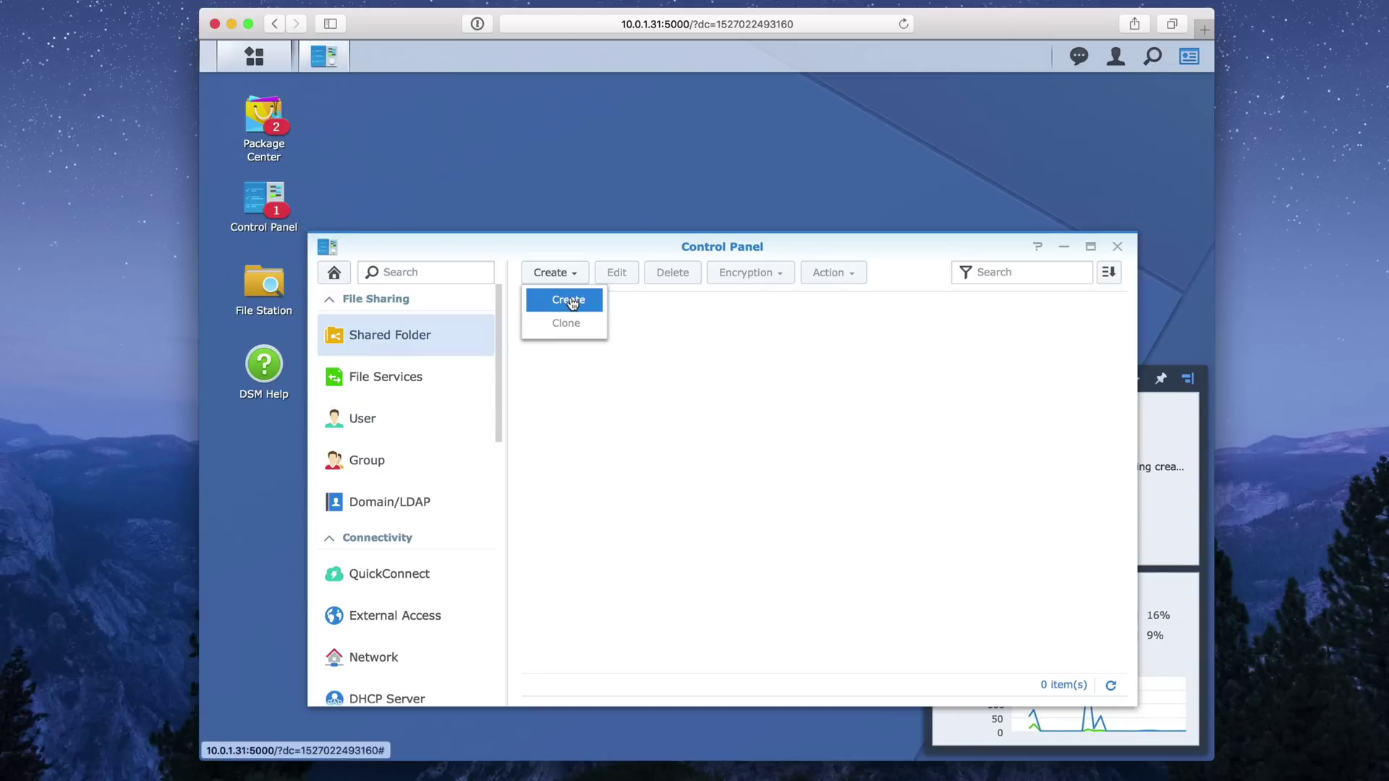
left_click(572, 303)
left_click(629, 373)
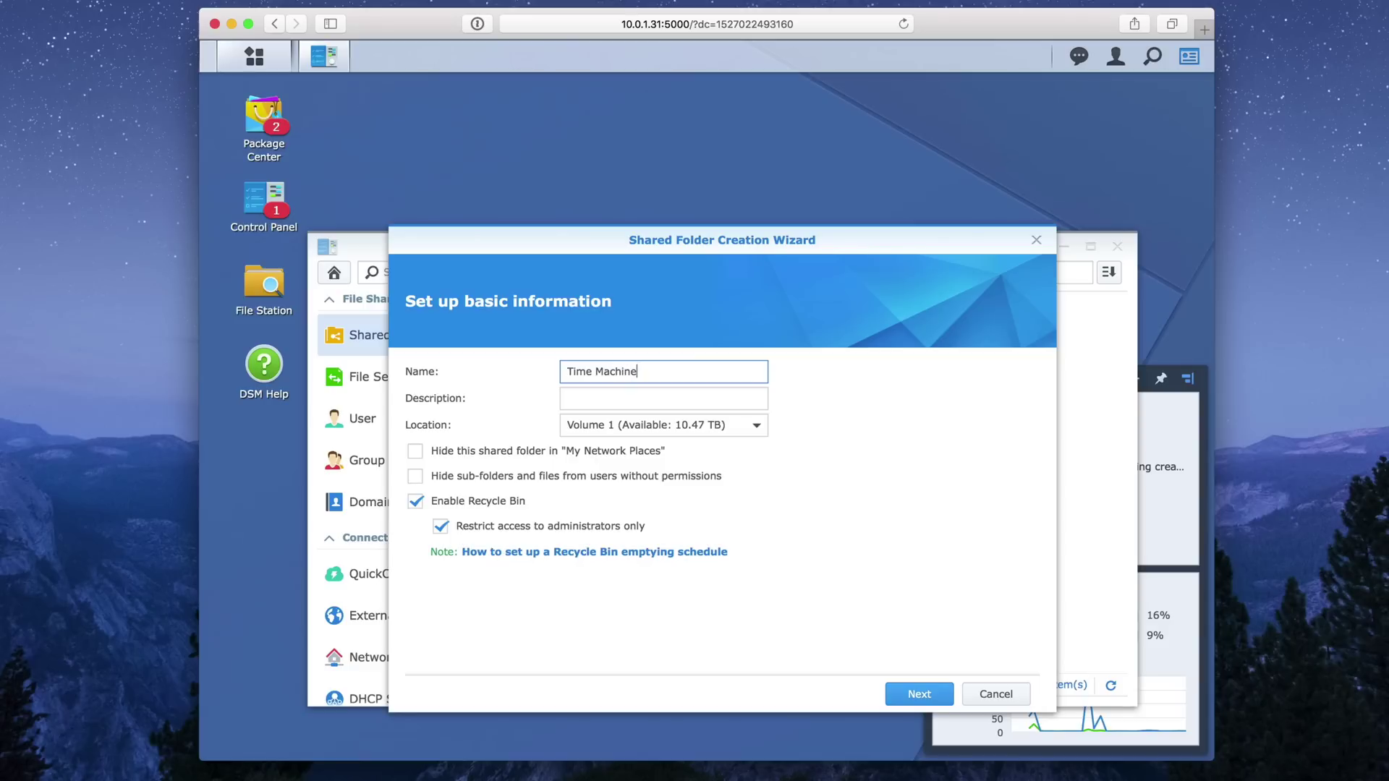
type("Time Machine")
left_click(688, 426)
left_click(716, 428)
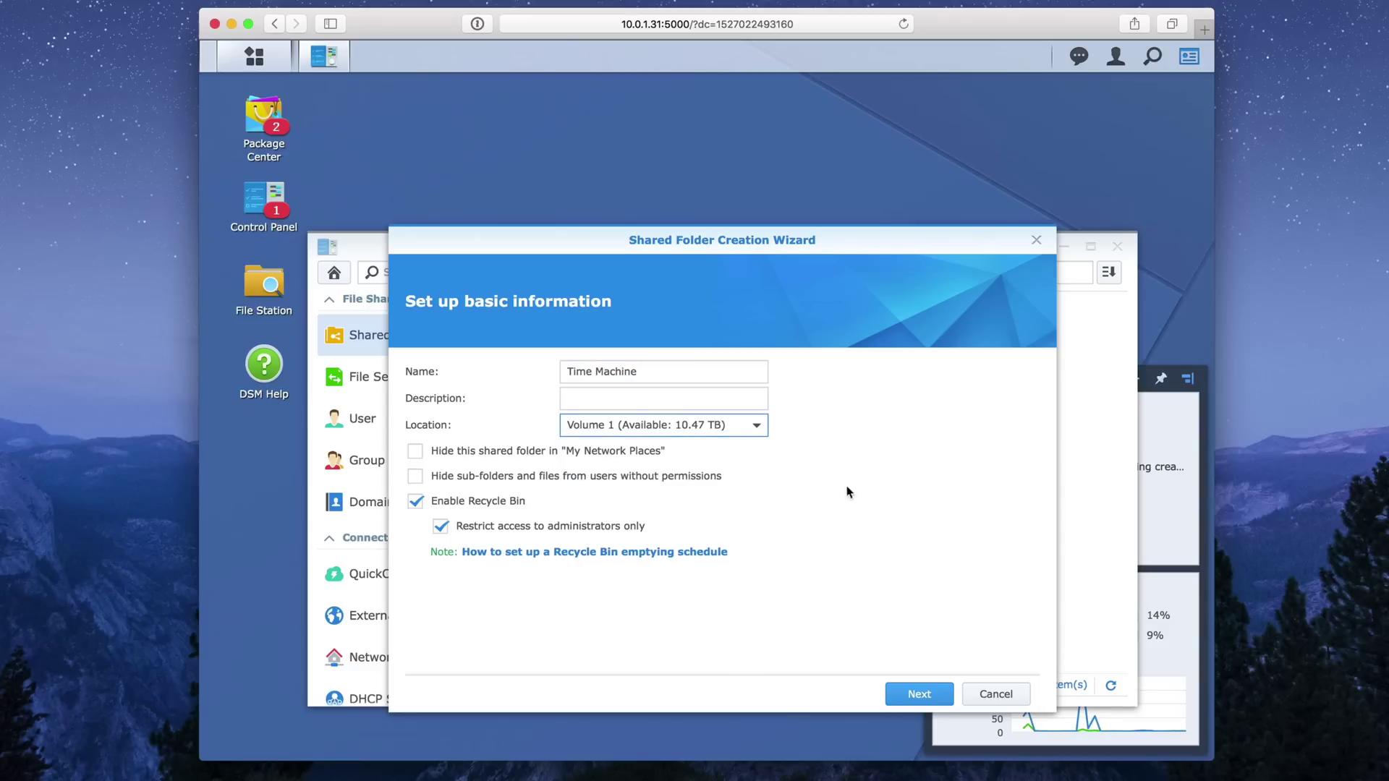
Create the folder without encryption and accept the default permissions.
left_click(912, 695)
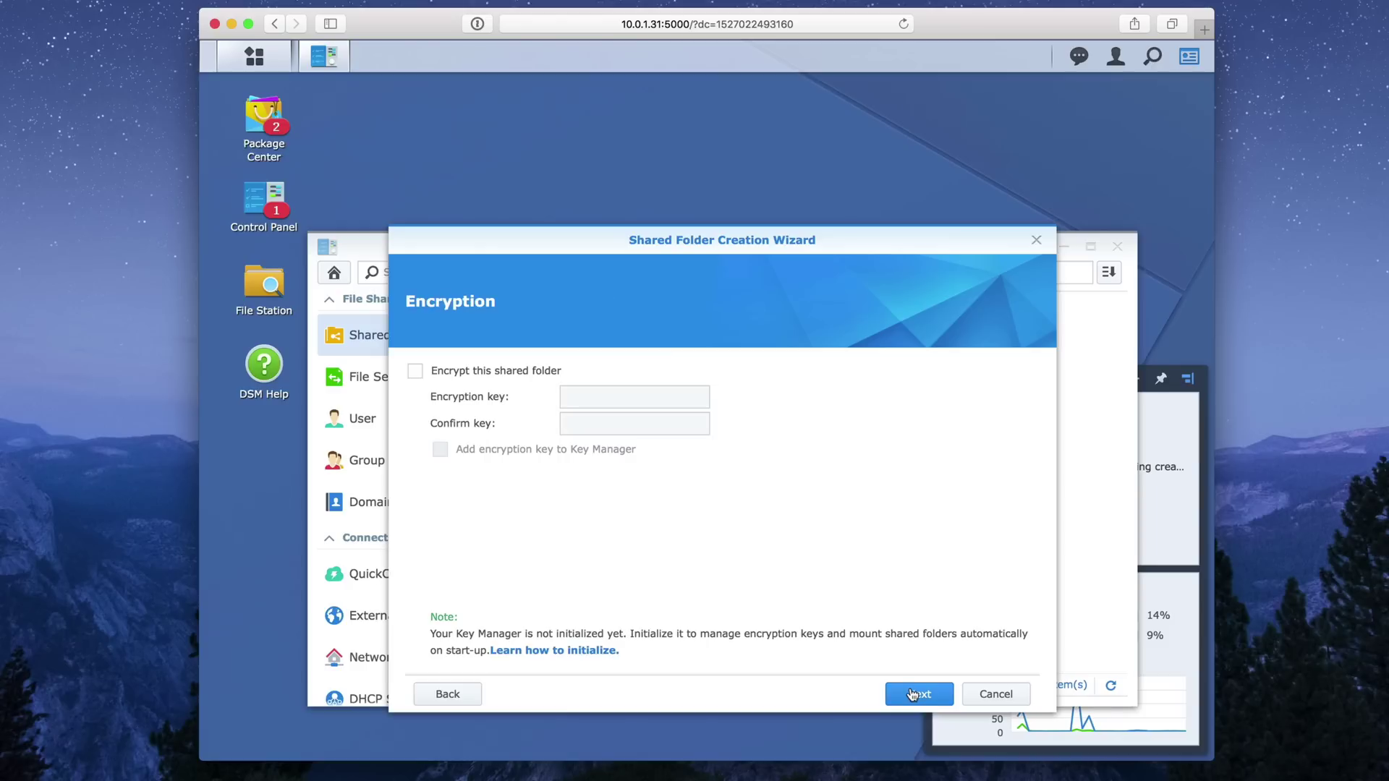
left_click(913, 694)
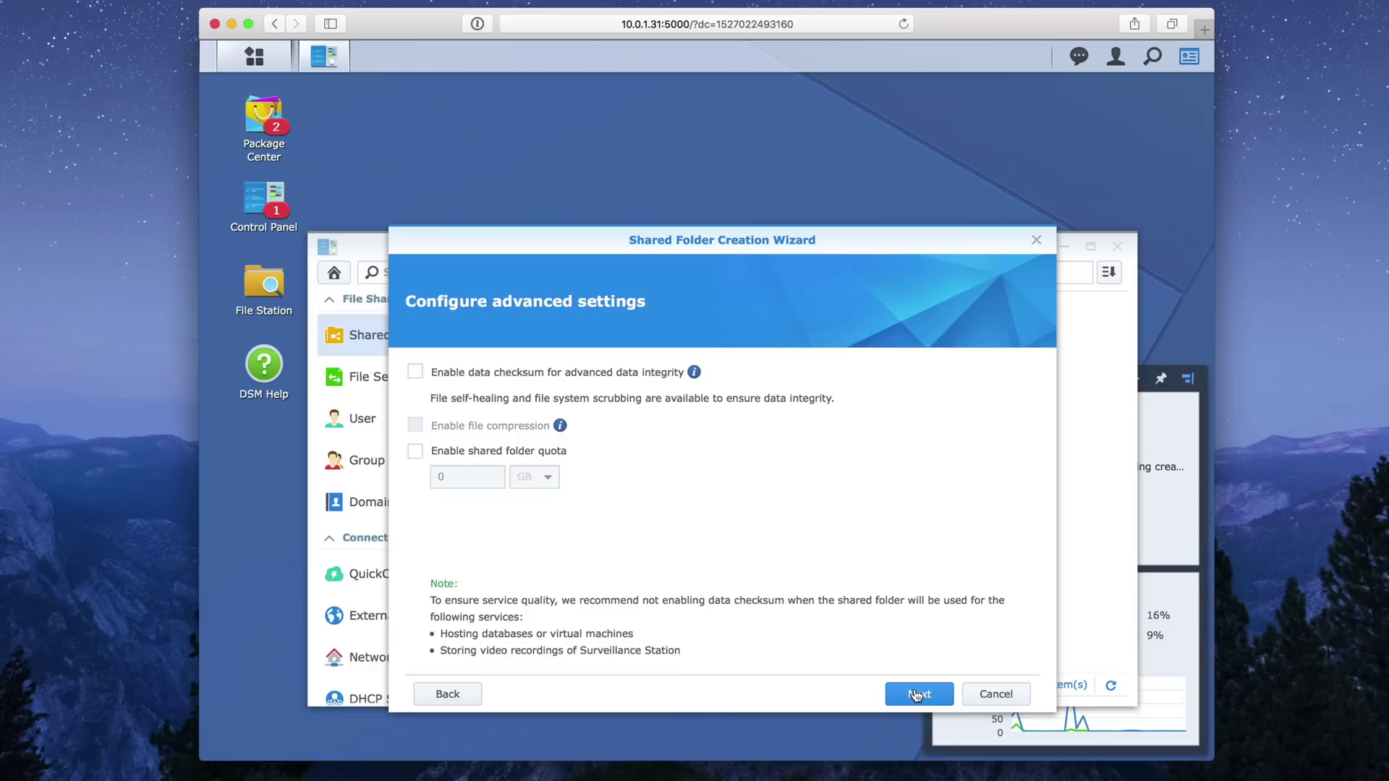
left_click(916, 696)
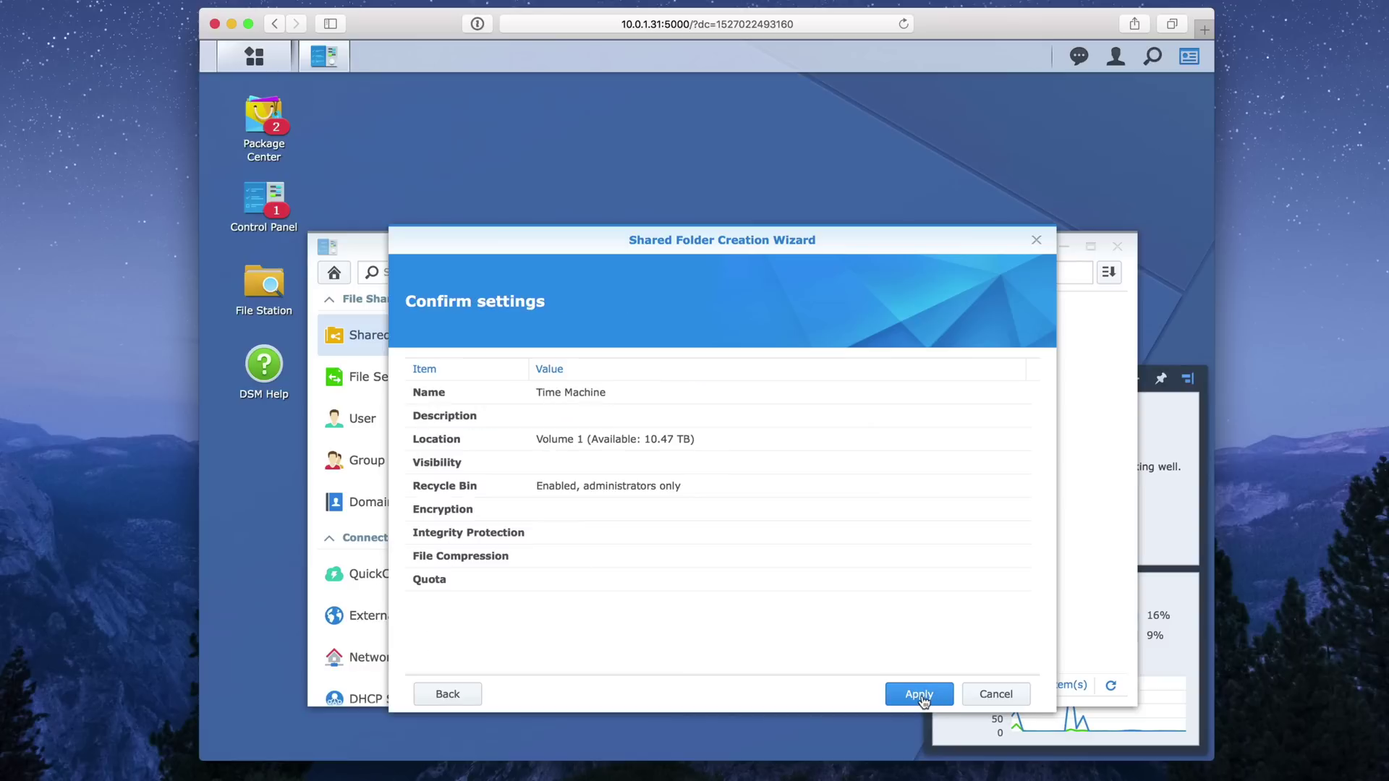
left_click(919, 696)
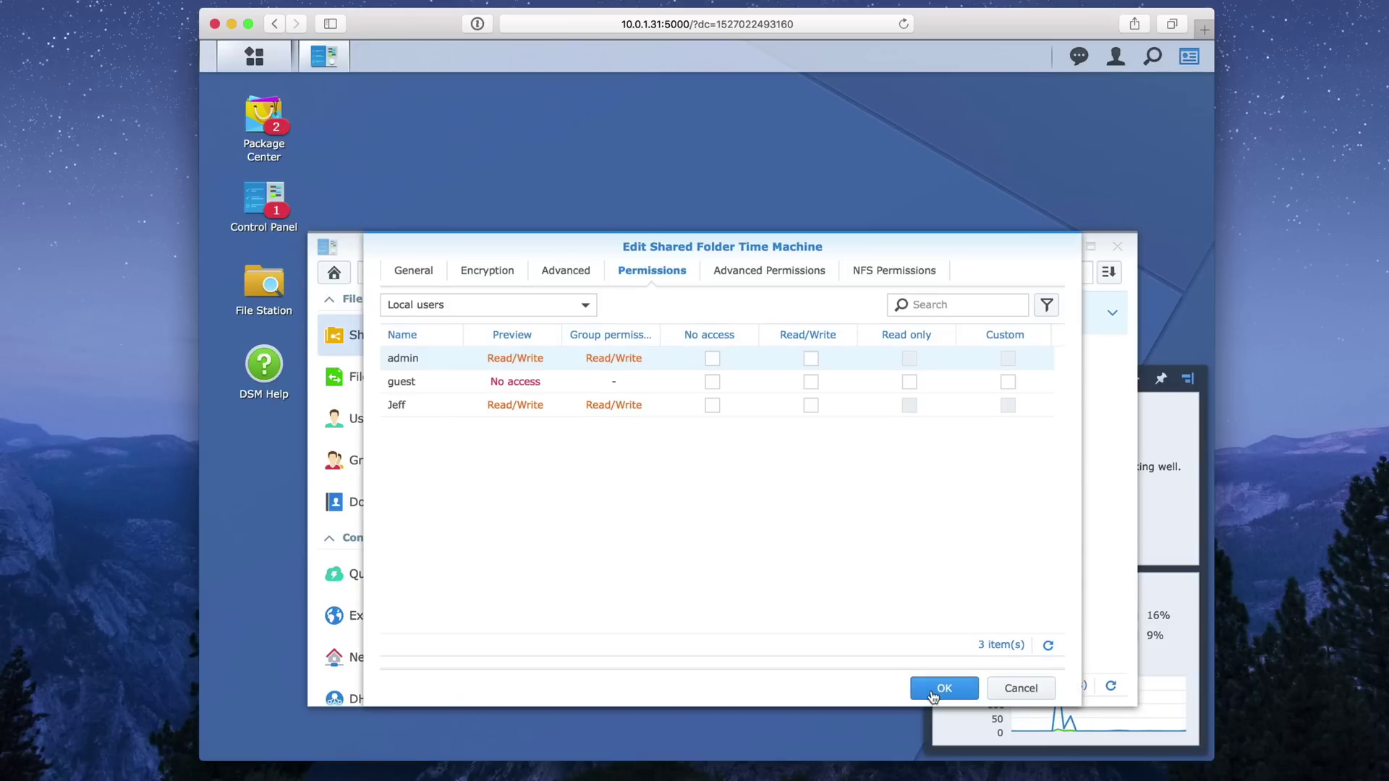
left_click(944, 691)
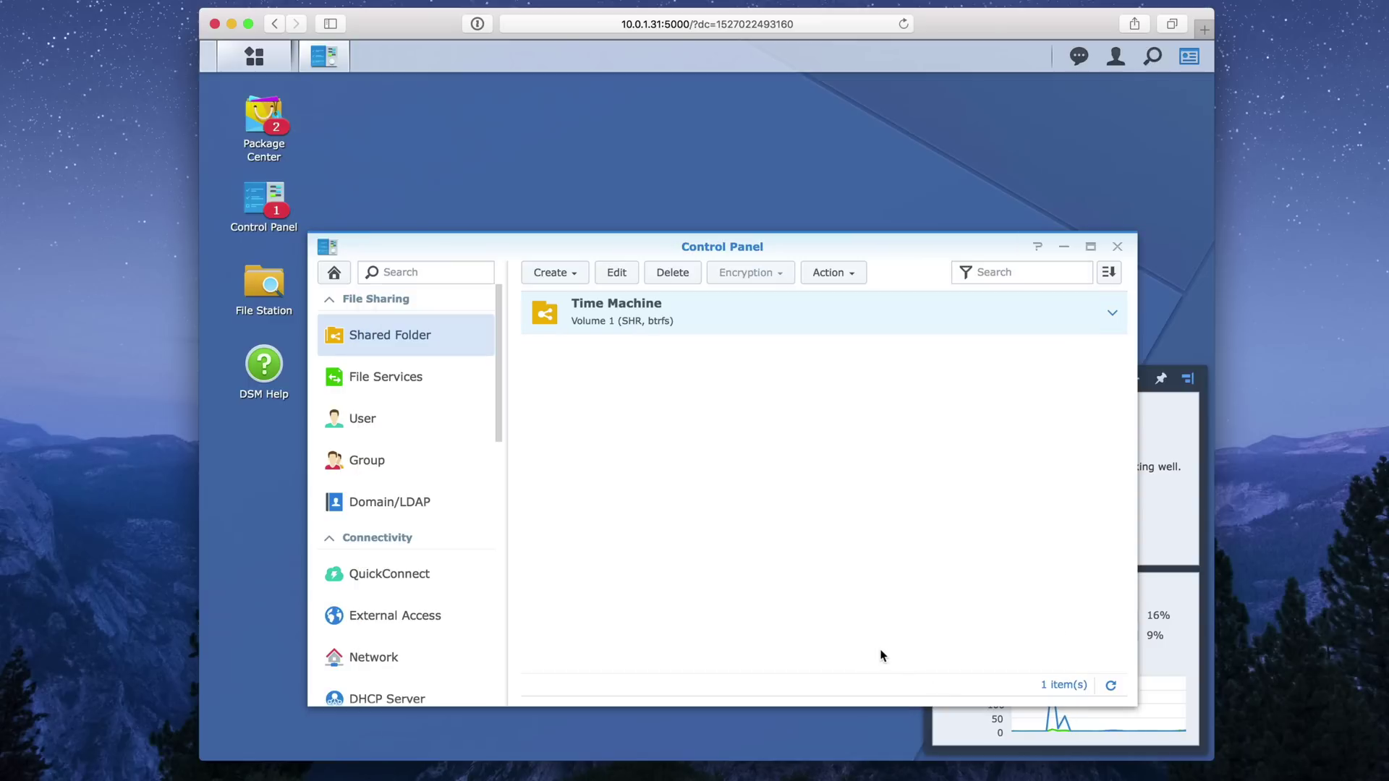
left_click(387, 422)
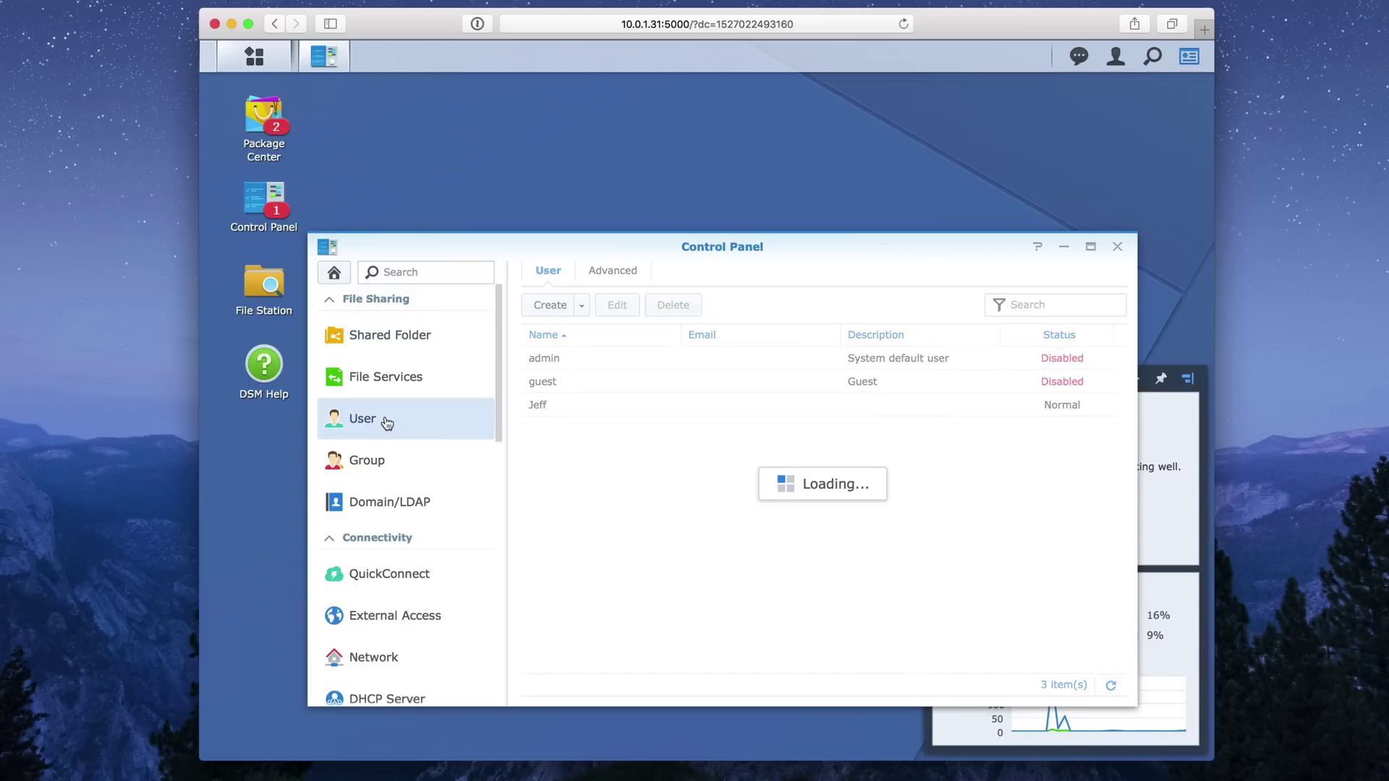
Create a 'Time Machine' user with a password, in the users group, with Read/Write on Time Machine.
left_click(552, 306)
left_click(643, 384)
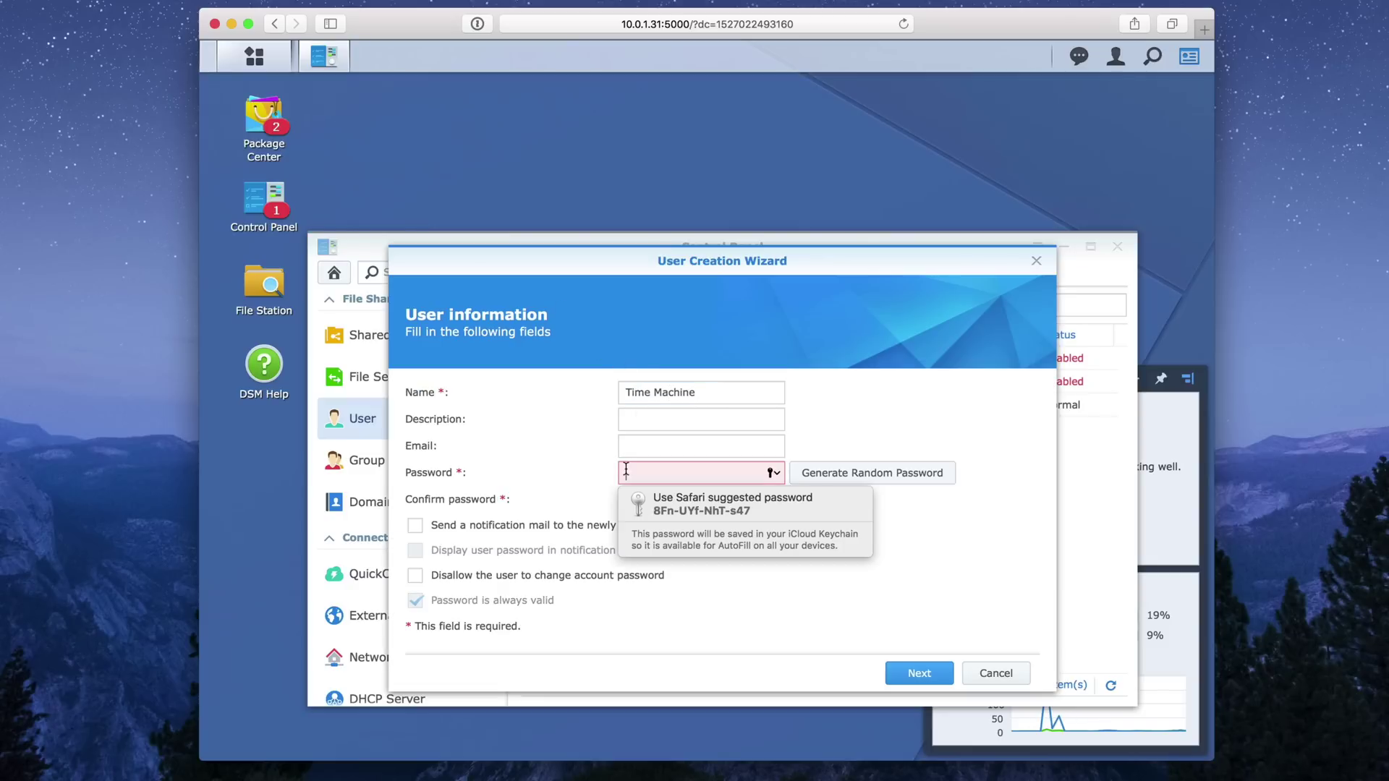
type("•••••••")
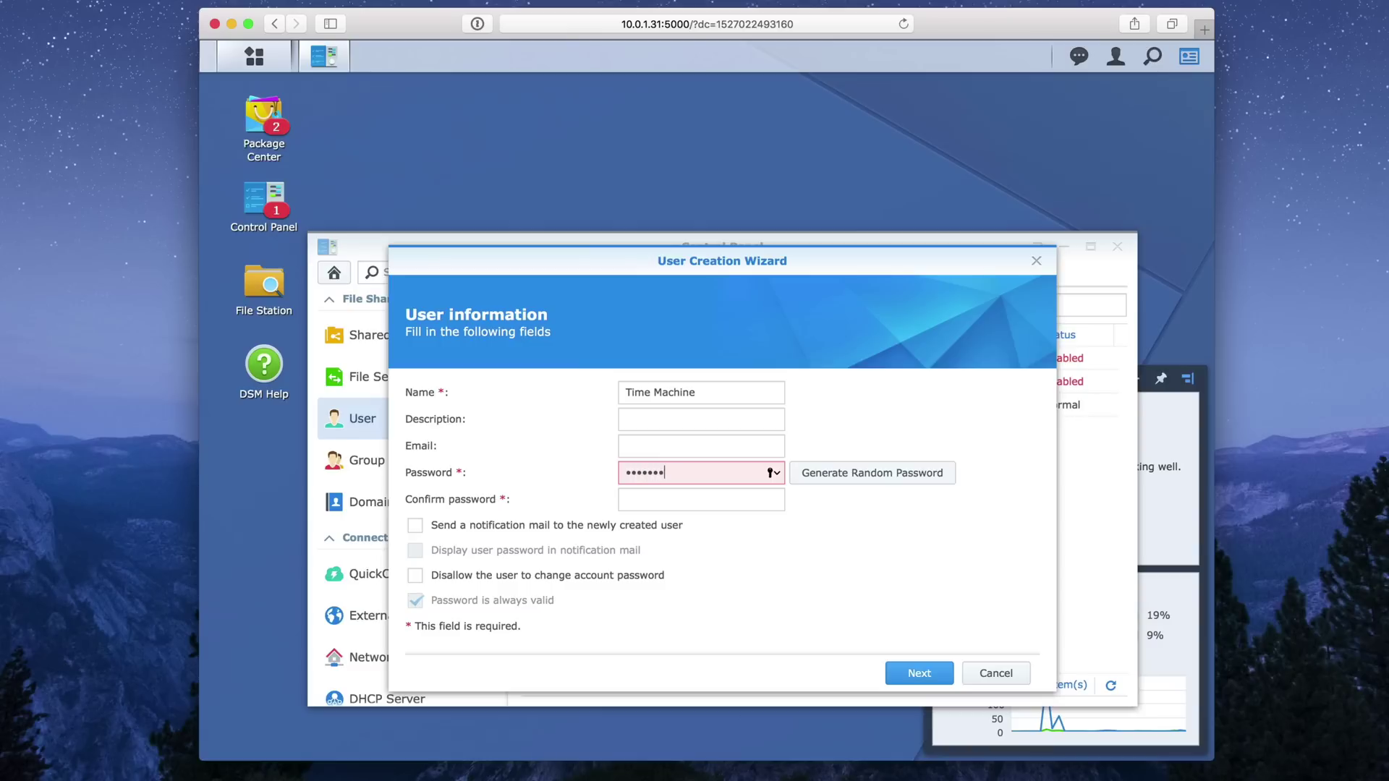
type("••")
key("Tab")
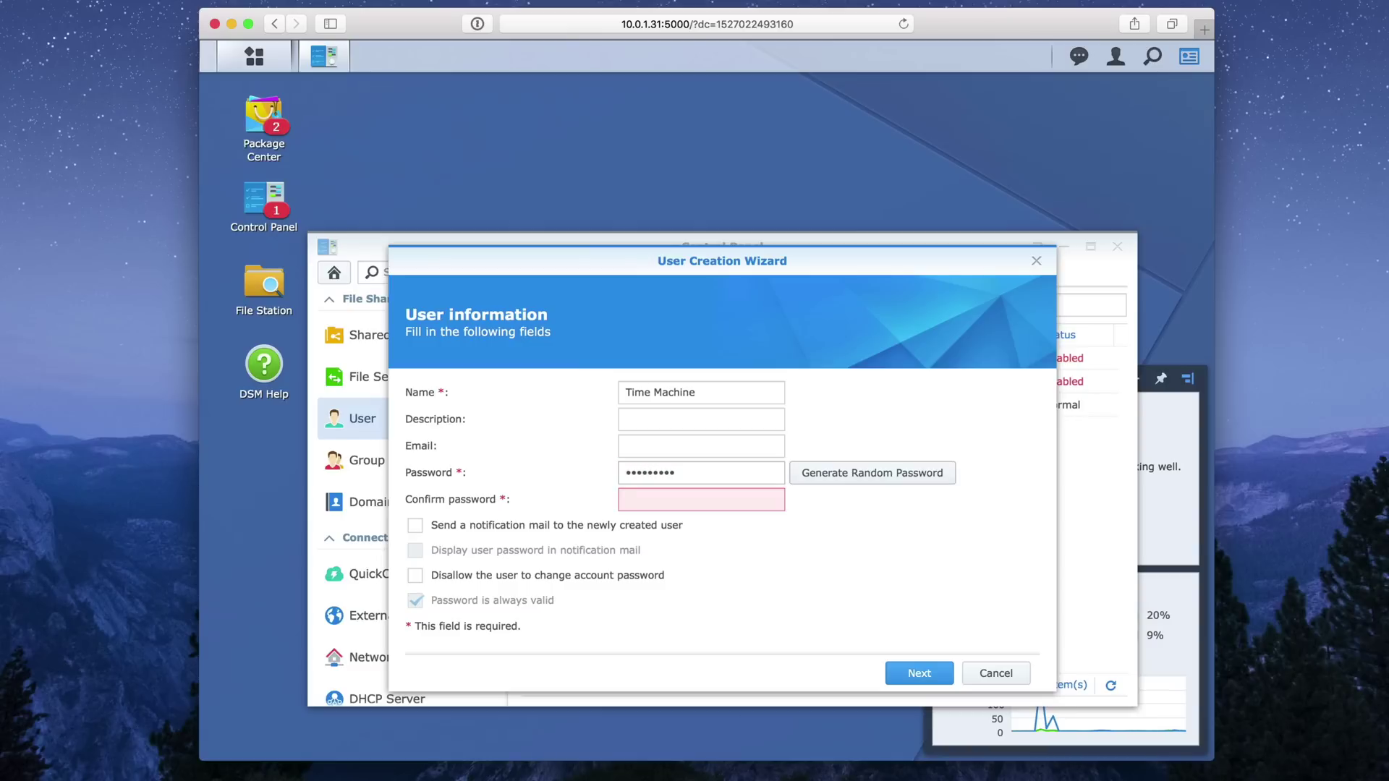
left_click(686, 497)
type("••••••••")
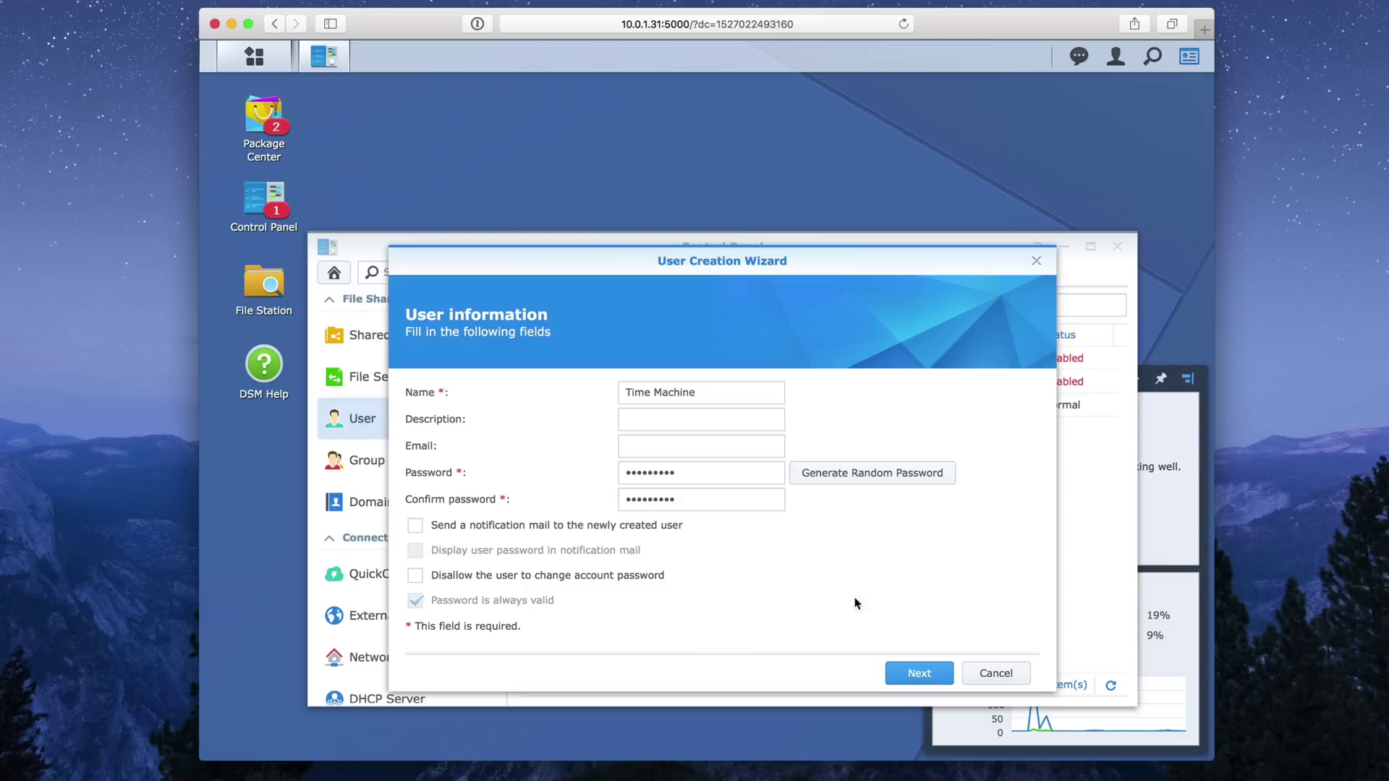
left_click(919, 673)
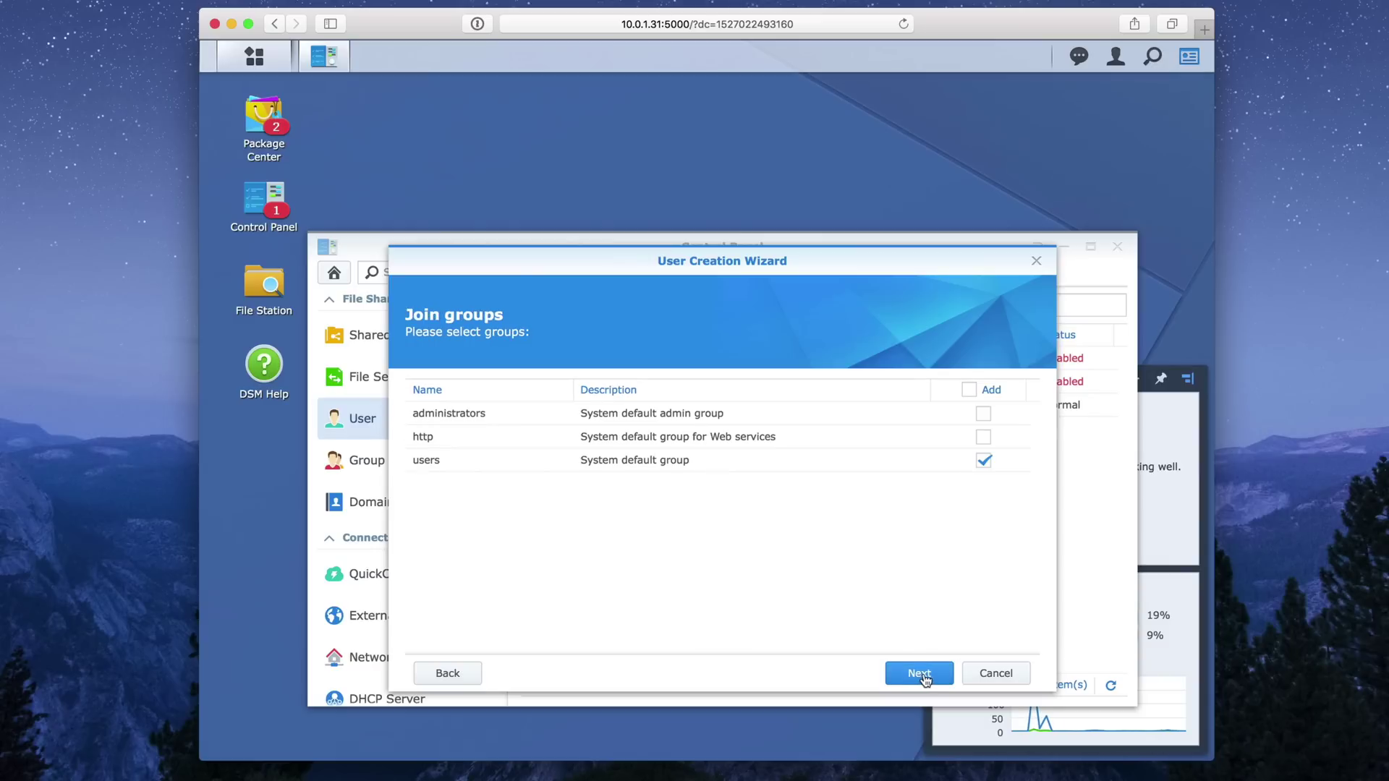
left_click(919, 673)
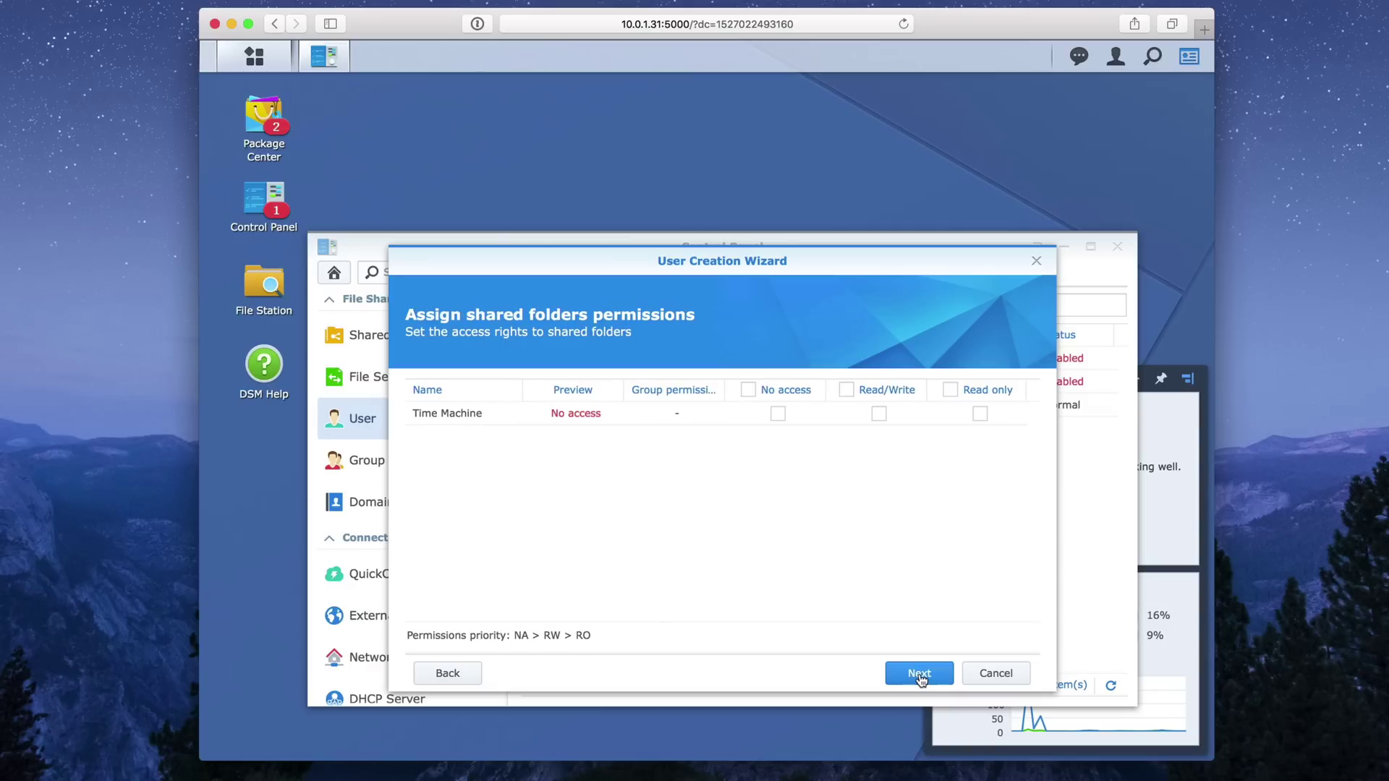
left_click(879, 415)
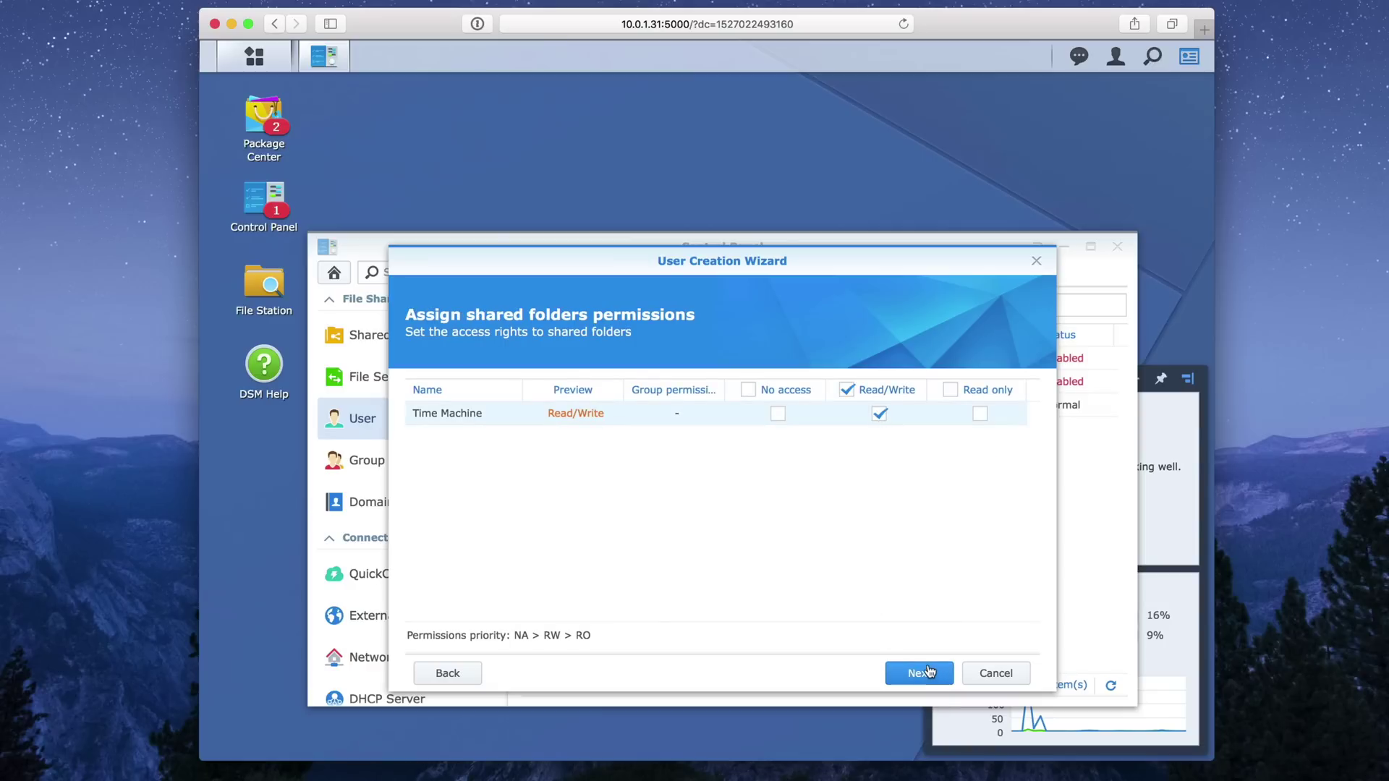
left_click(926, 673)
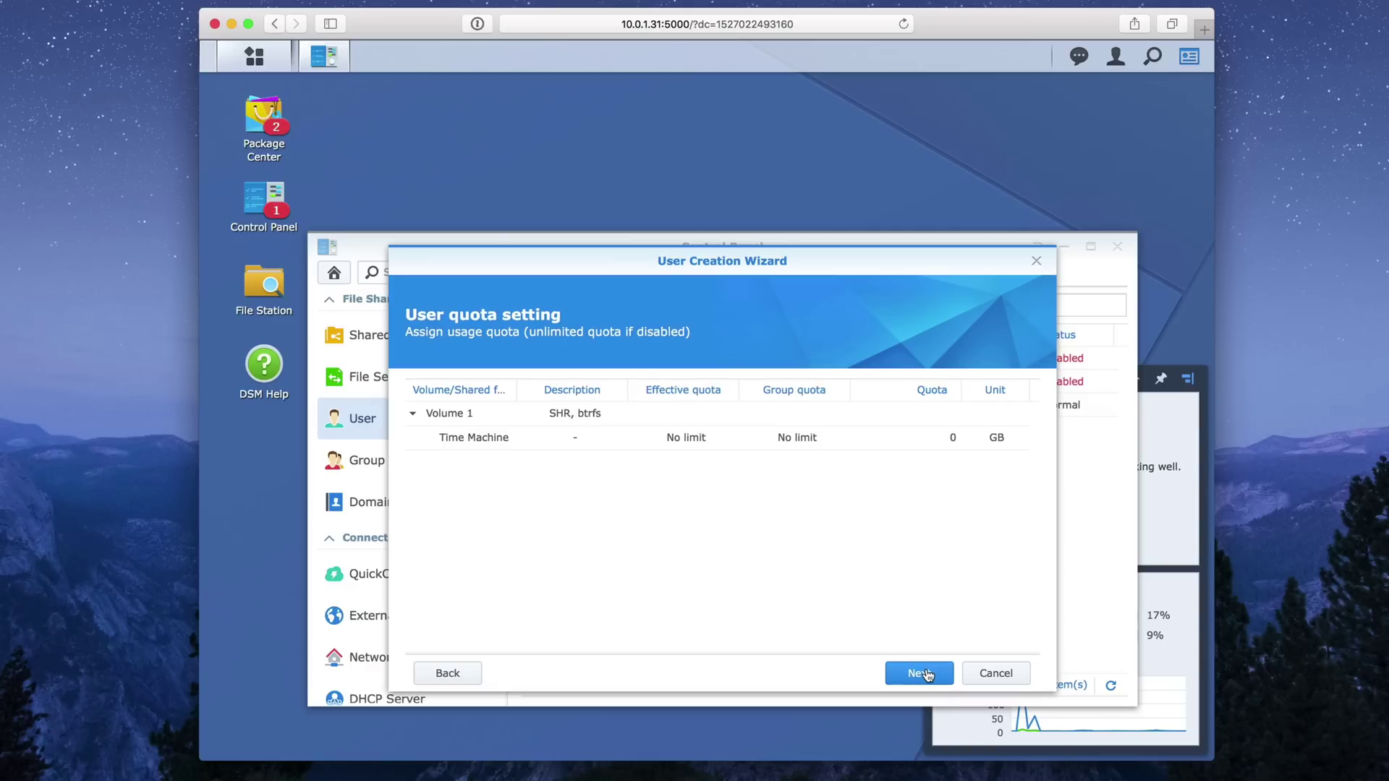
Give the user a 4 TB quota on the Time Machine folder.
left_click(947, 437)
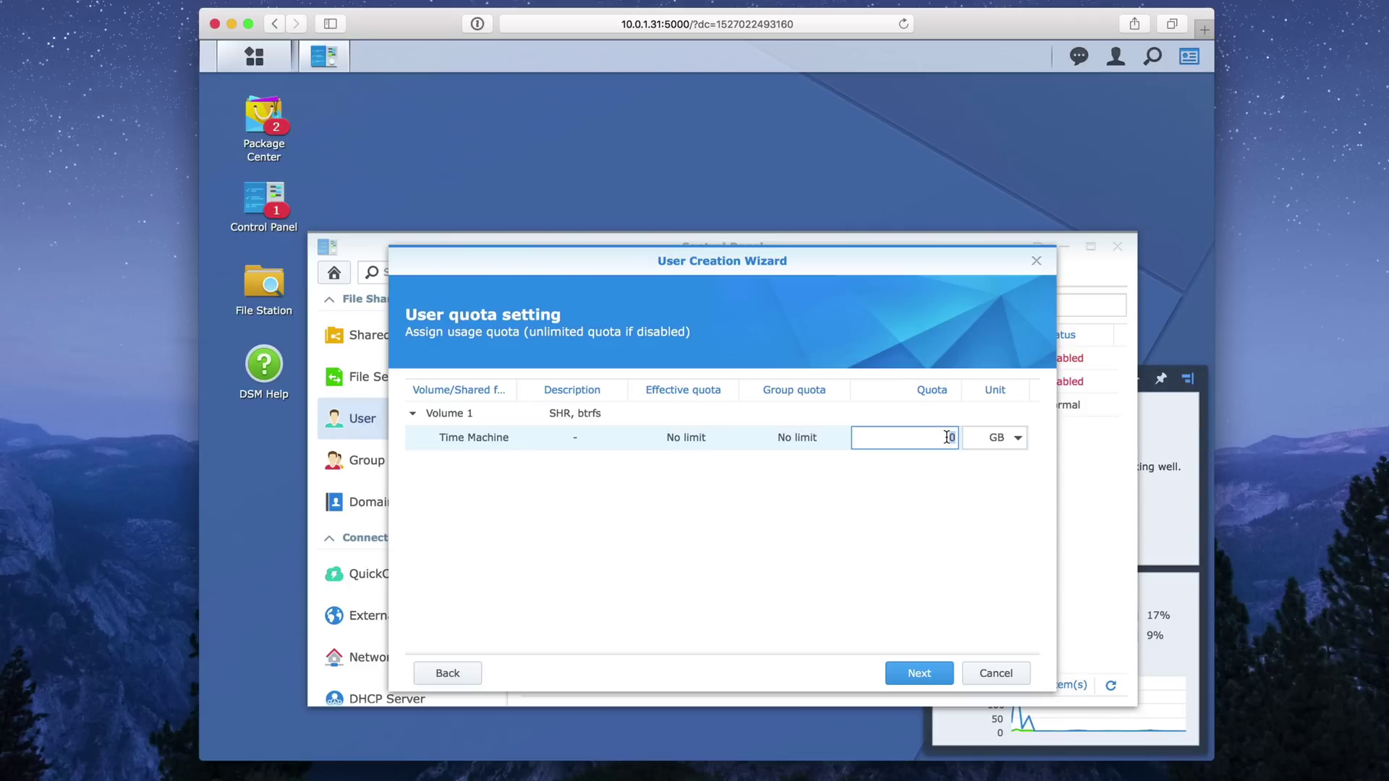
type("4")
left_click(1018, 440)
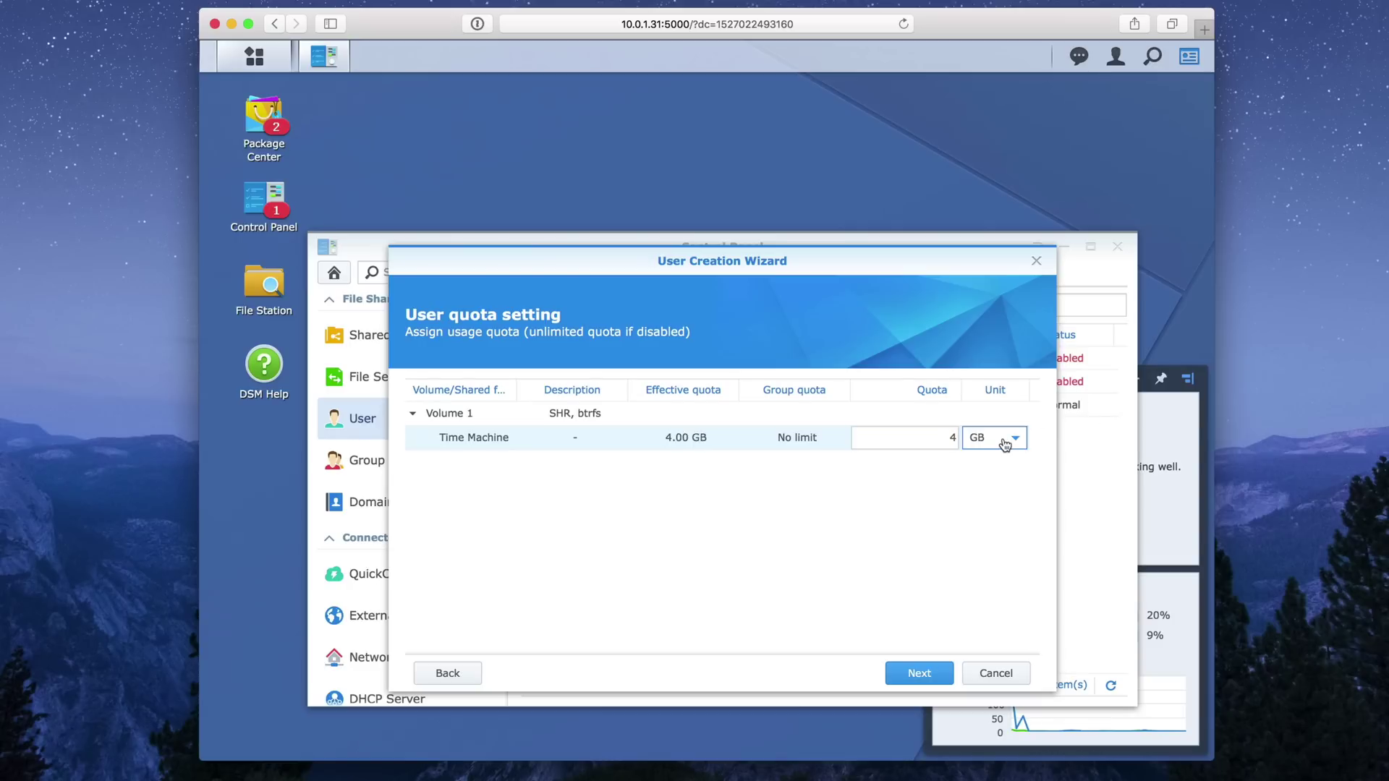
left_click(1005, 445)
left_click(1003, 463)
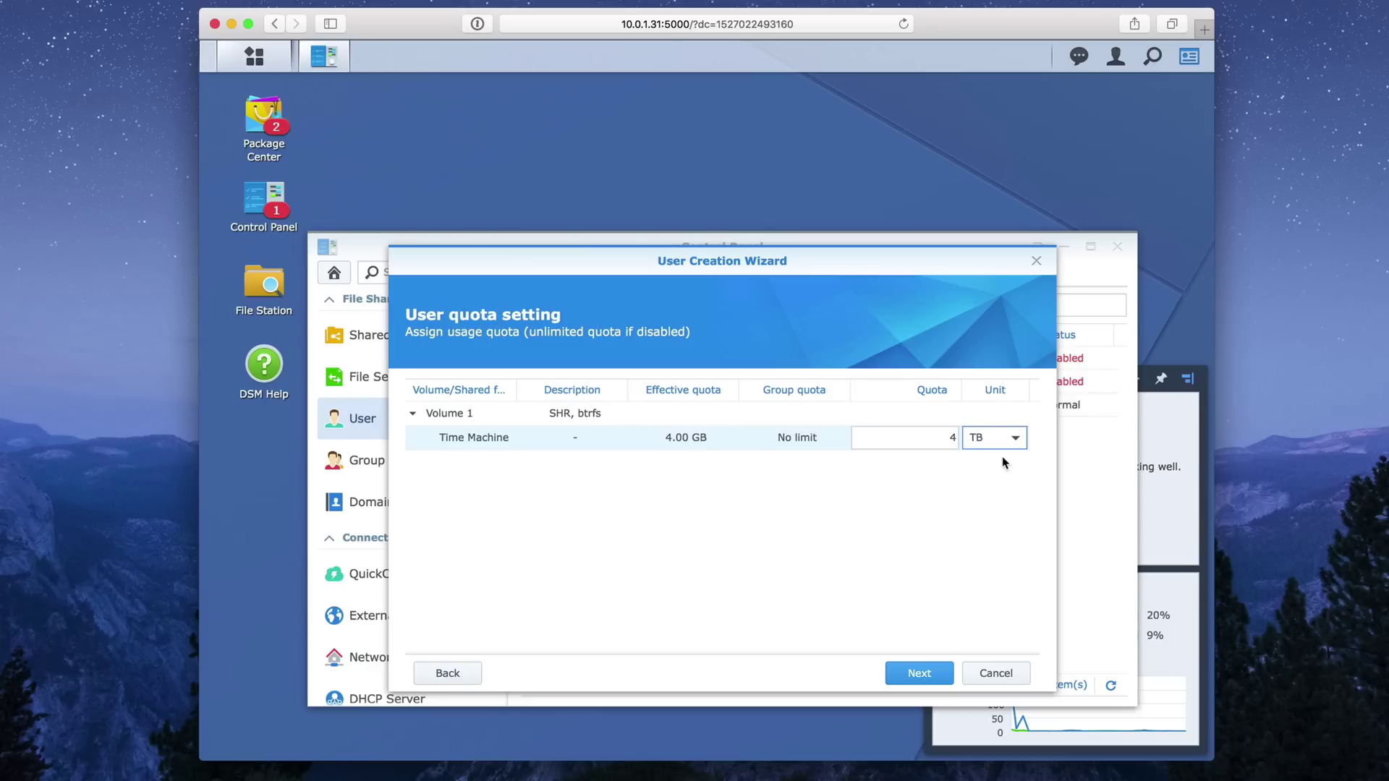
left_click(935, 480)
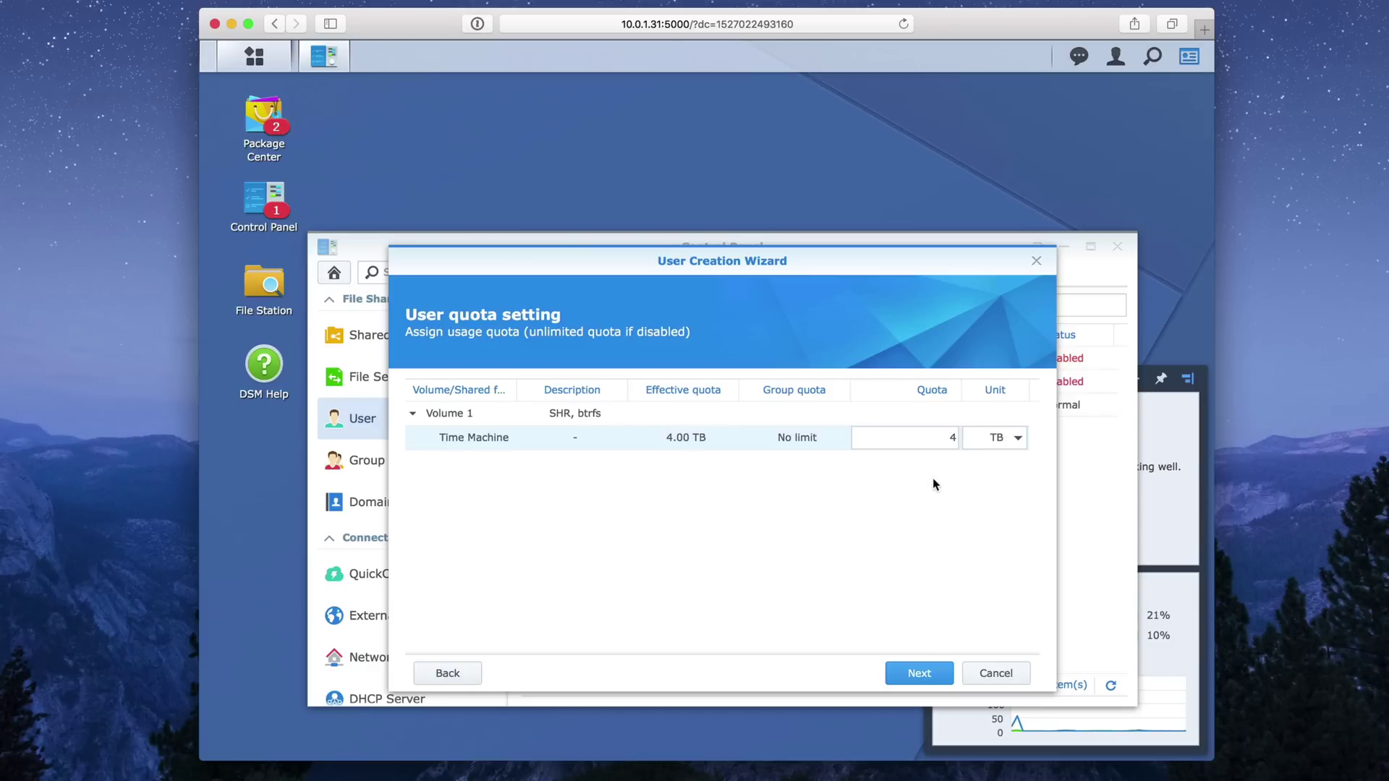
Keep default application permissions and speed limits and create the user.
left_click(920, 673)
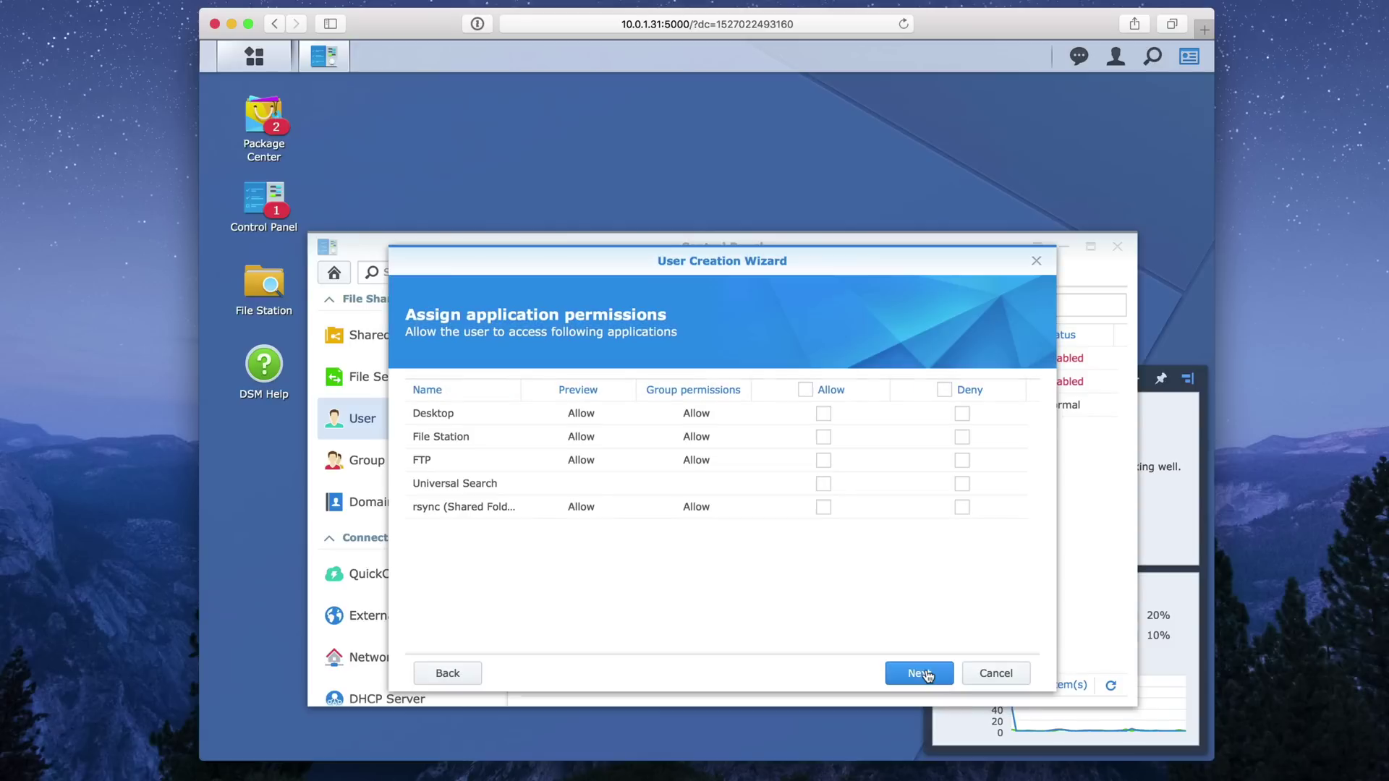
left_click(920, 673)
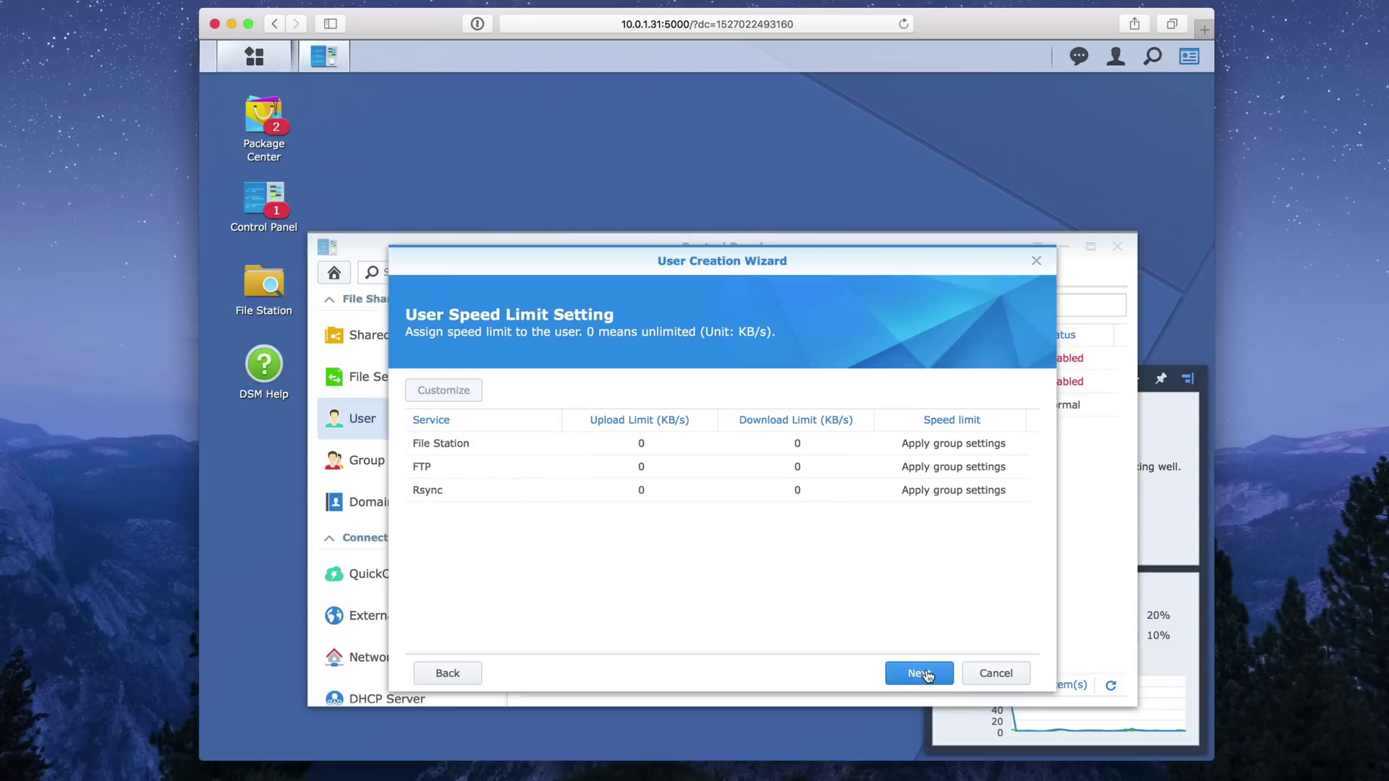
left_click(920, 673)
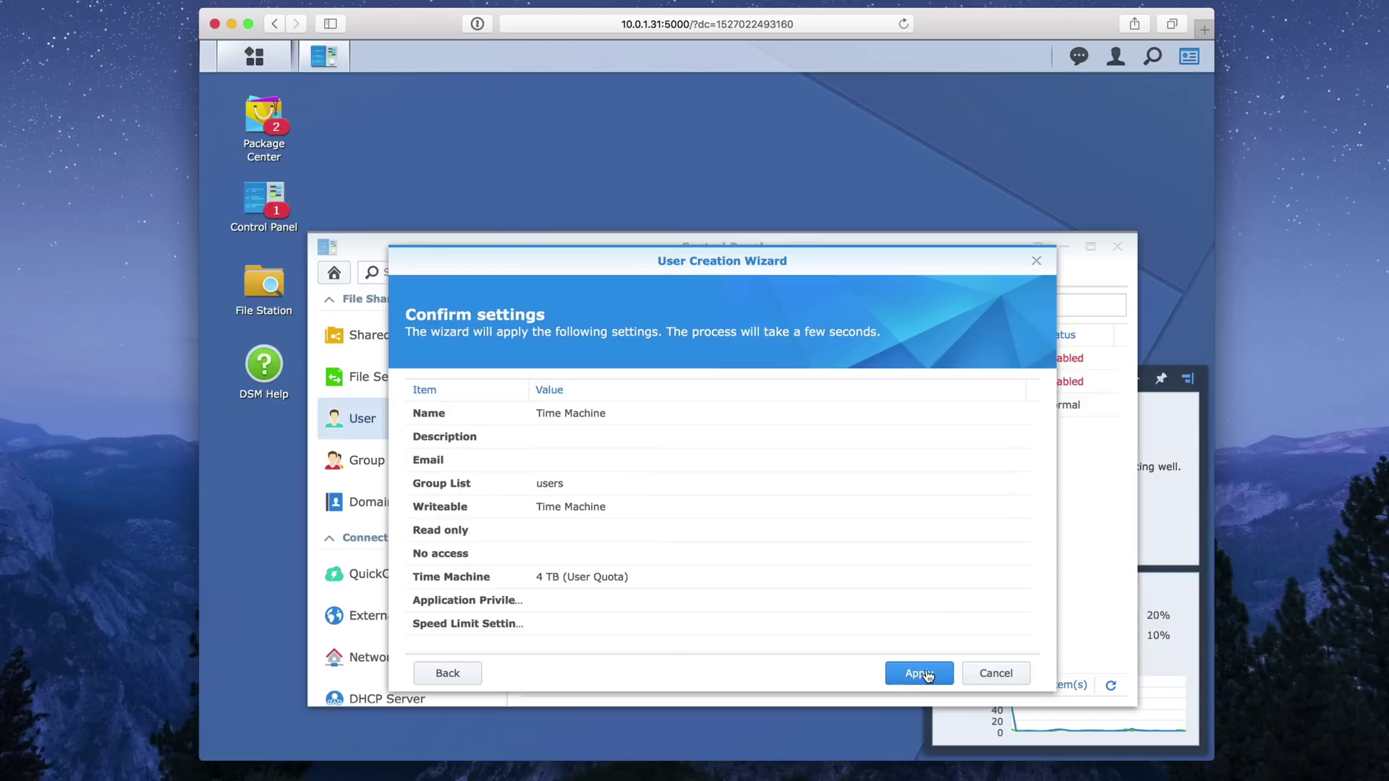
left_click(920, 673)
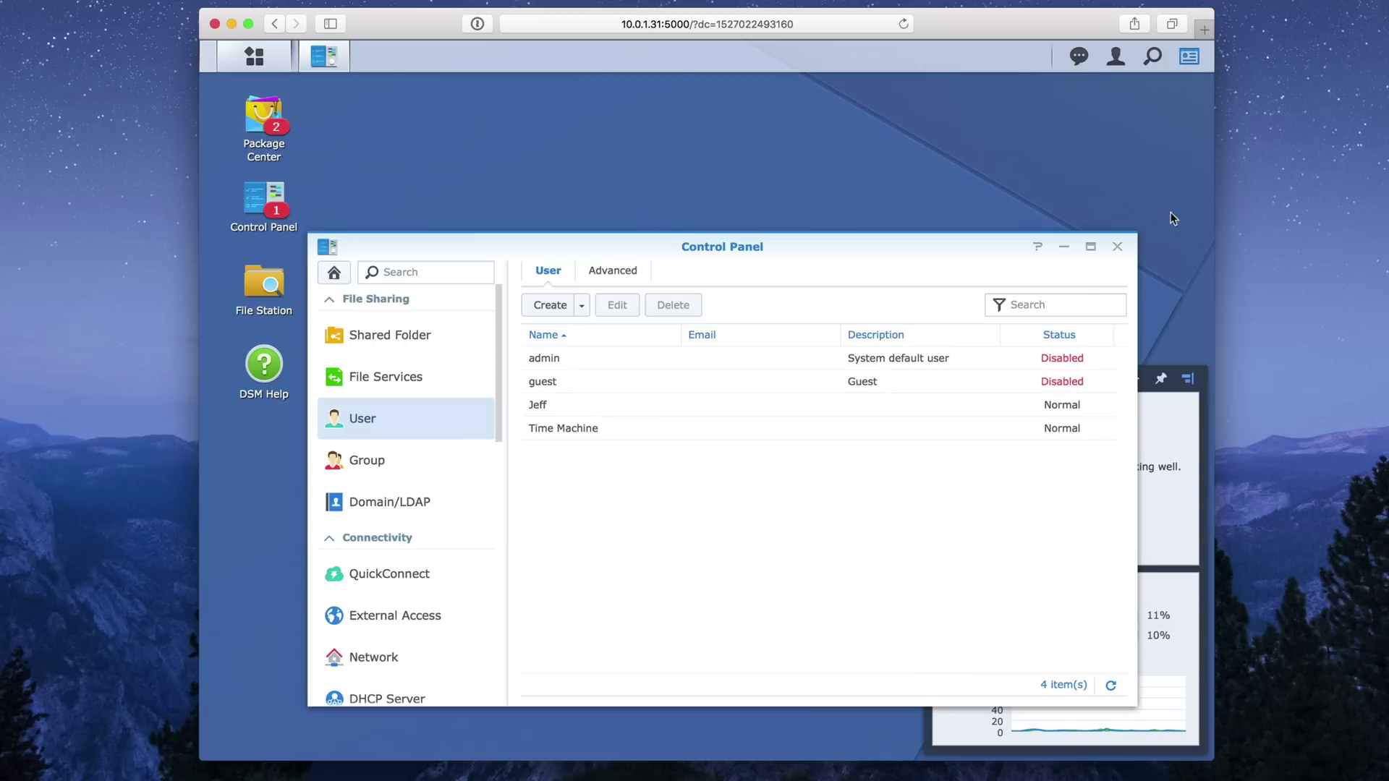
Turn off the SMB file service.
left_click(380, 376)
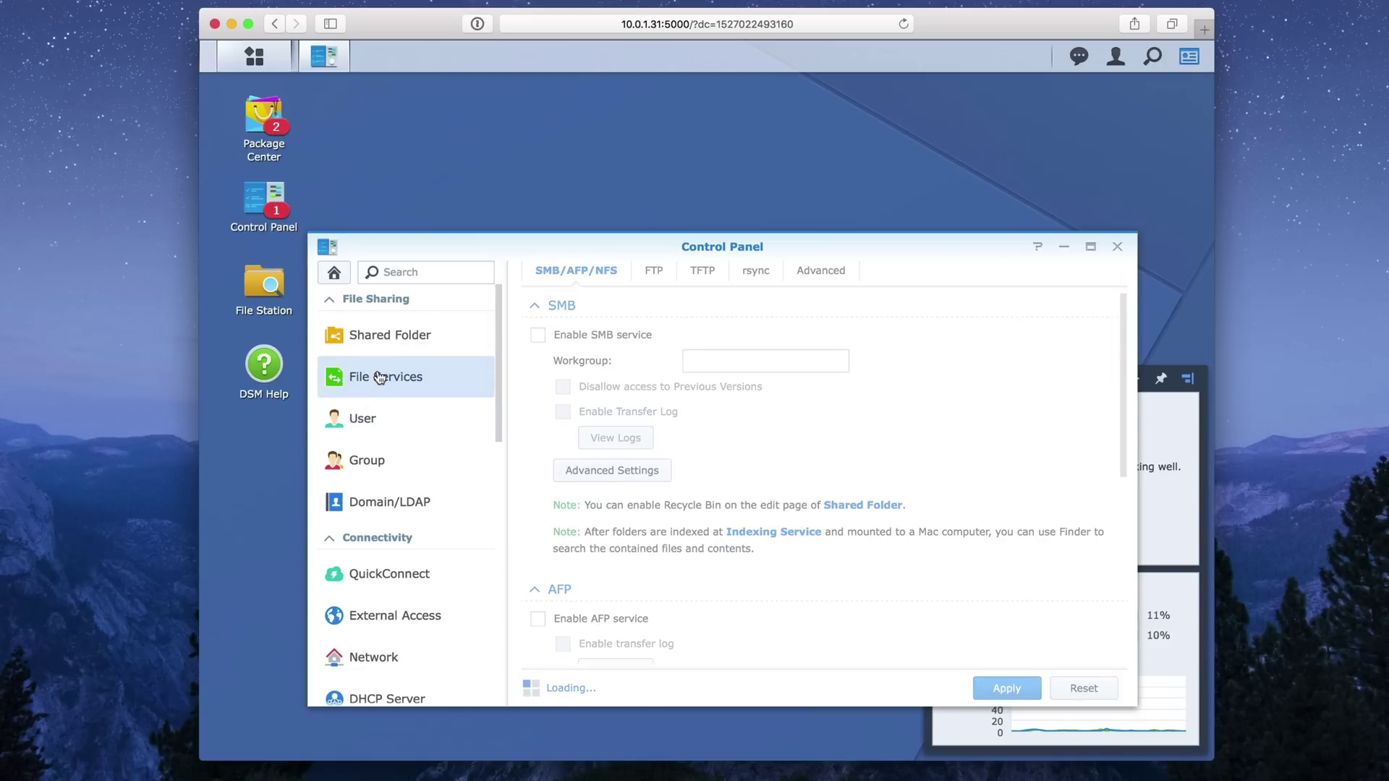
left_click(537, 335)
scroll(541, 345, "down", 5)
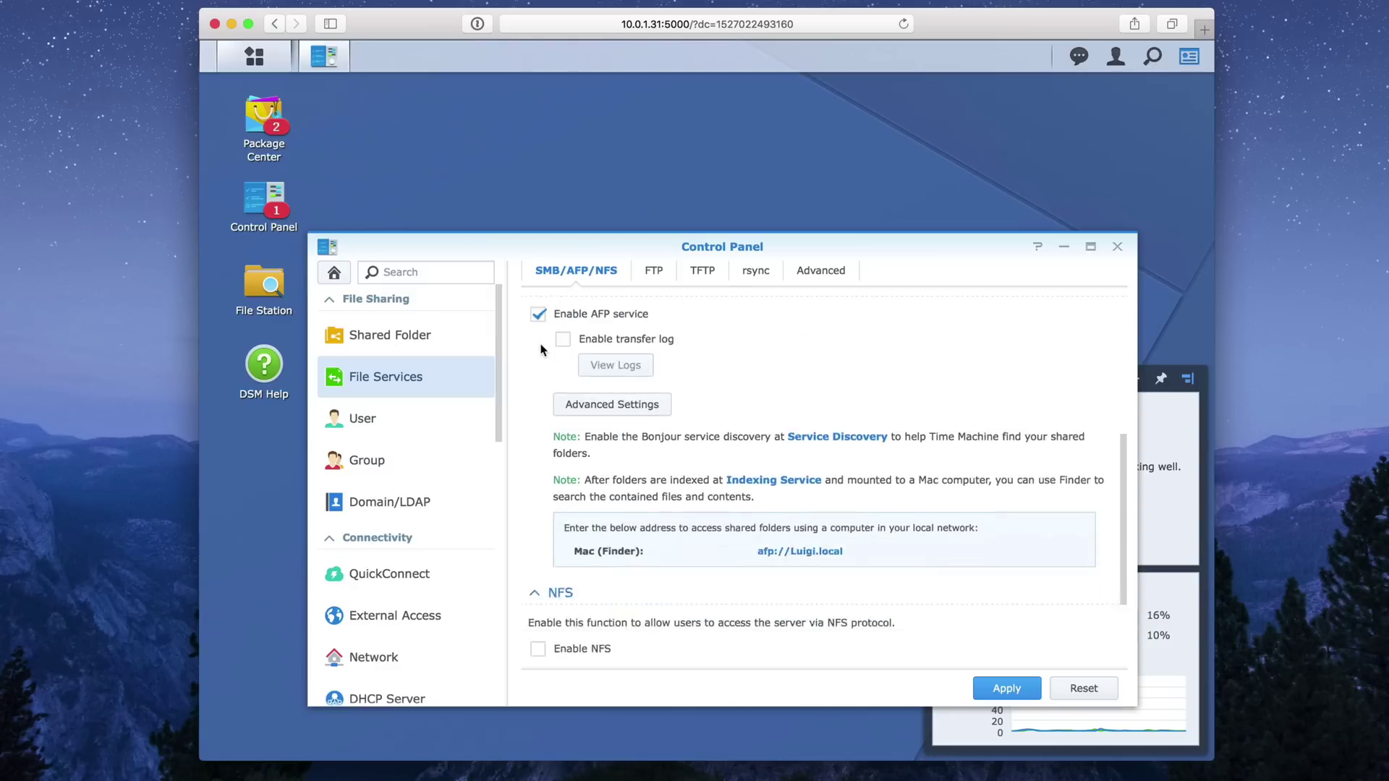
scroll(544, 354, "up", 3)
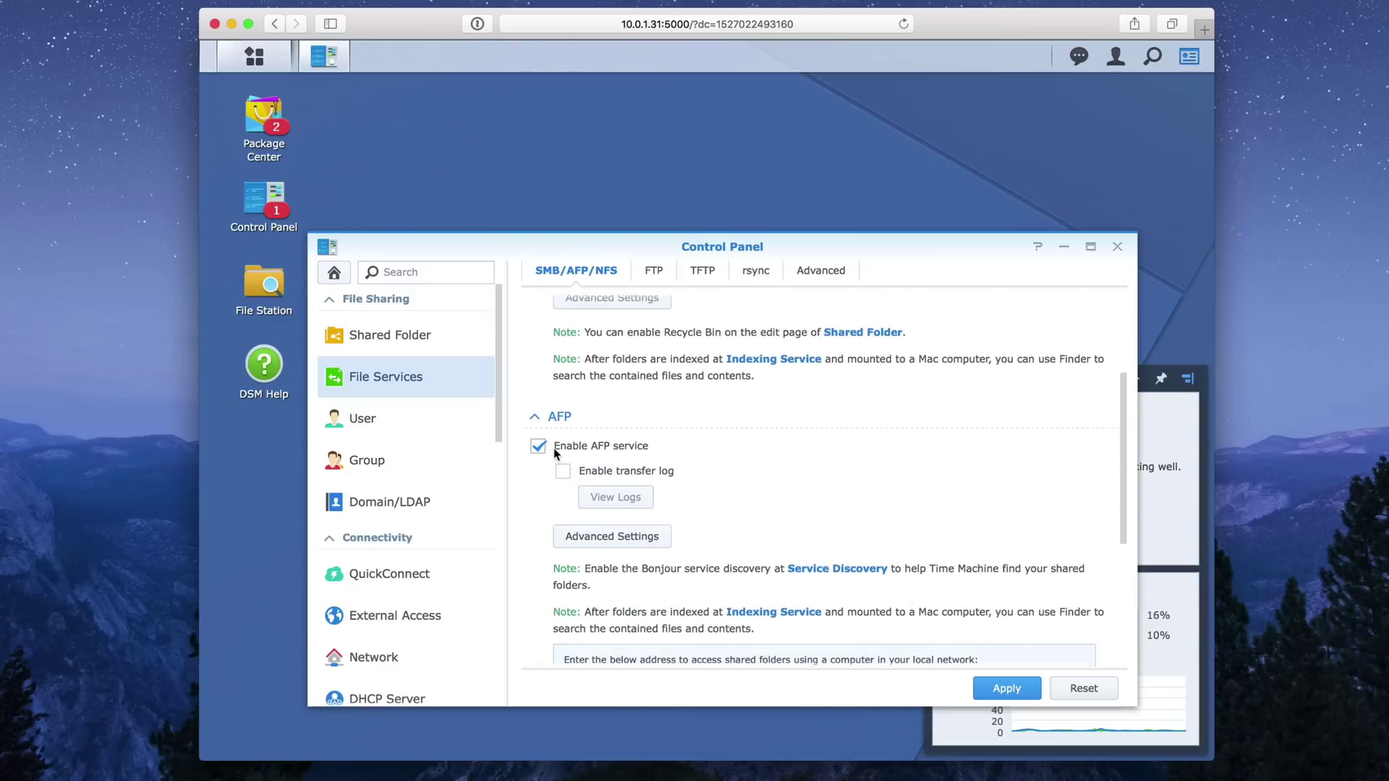
scroll(562, 453, "up", 4)
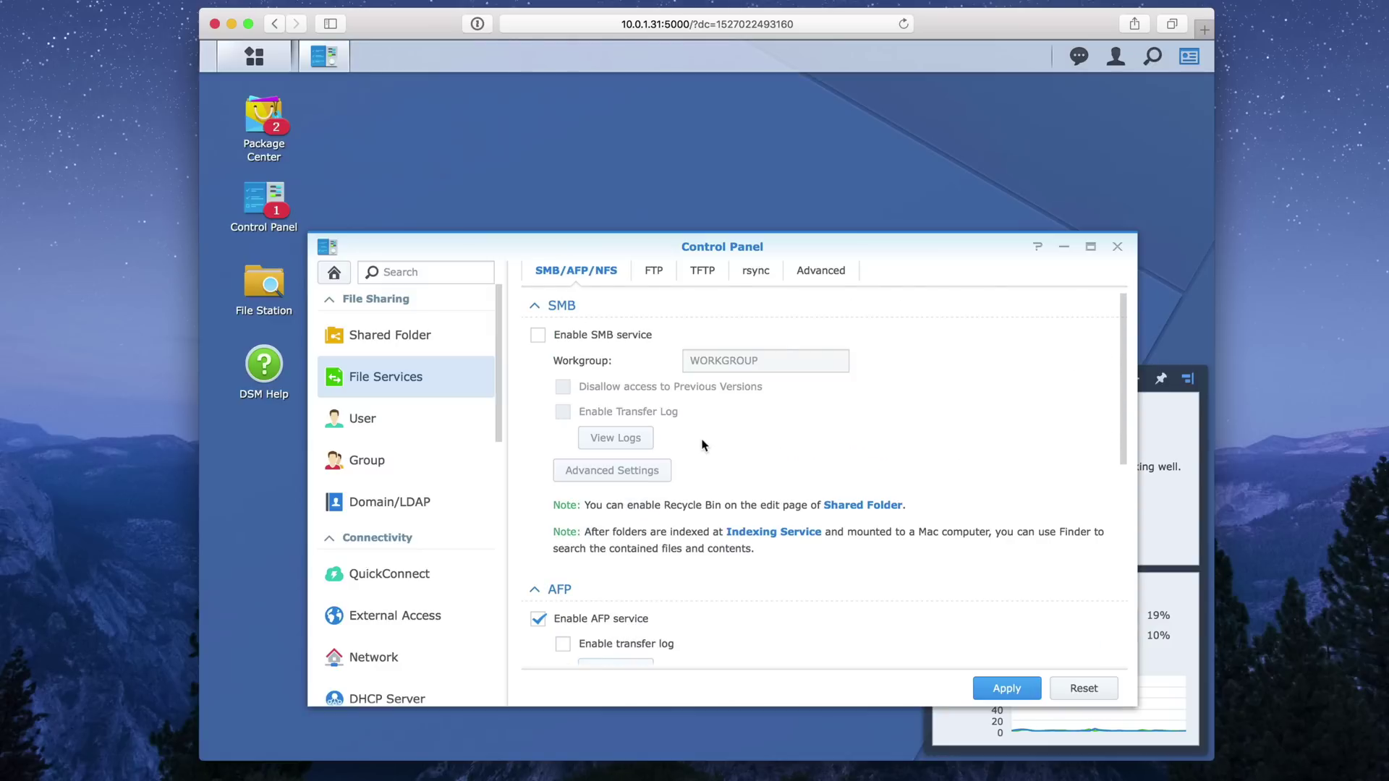
Enable Bonjour Time Machine broadcast via AFP for the Time Machine folder and apply.
left_click(836, 274)
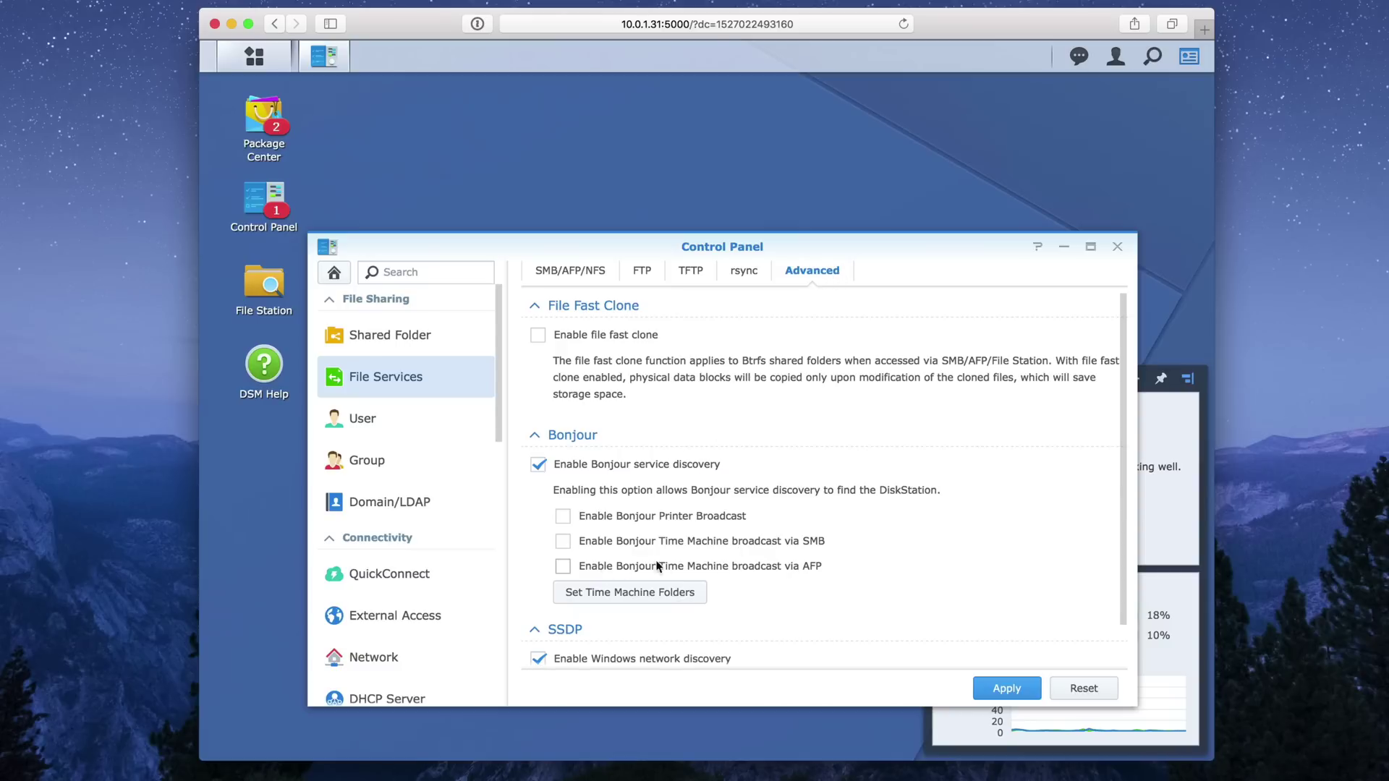
left_click(563, 565)
left_click(652, 595)
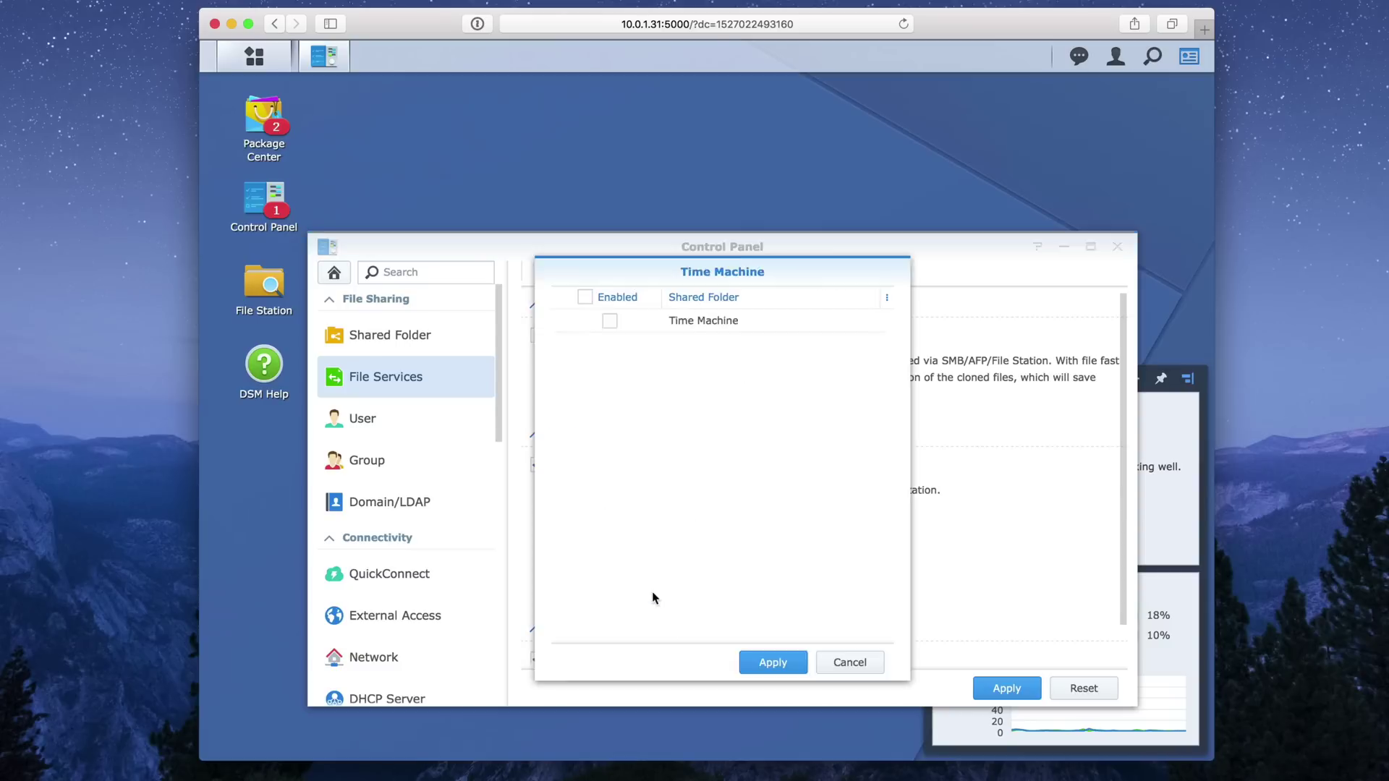
left_click(607, 322)
left_click(777, 667)
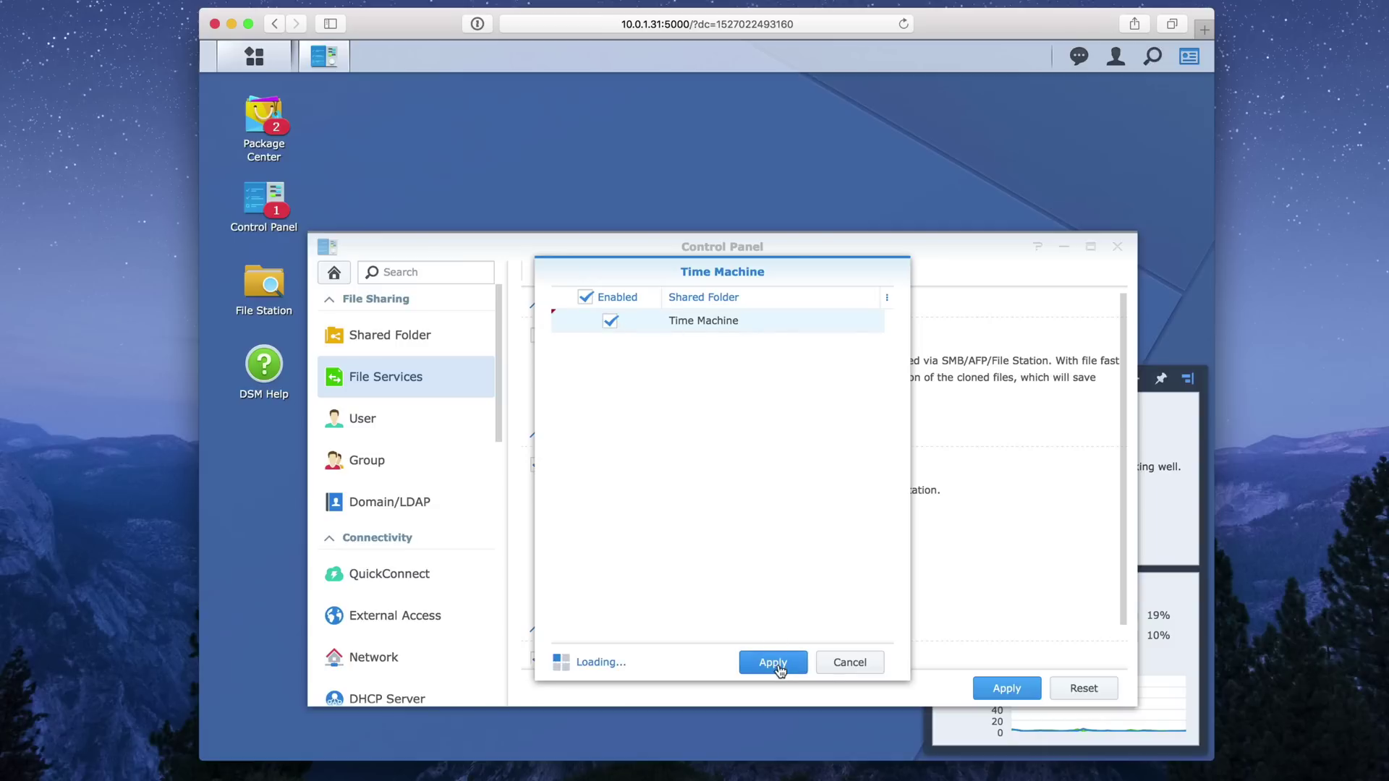
left_click(1006, 687)
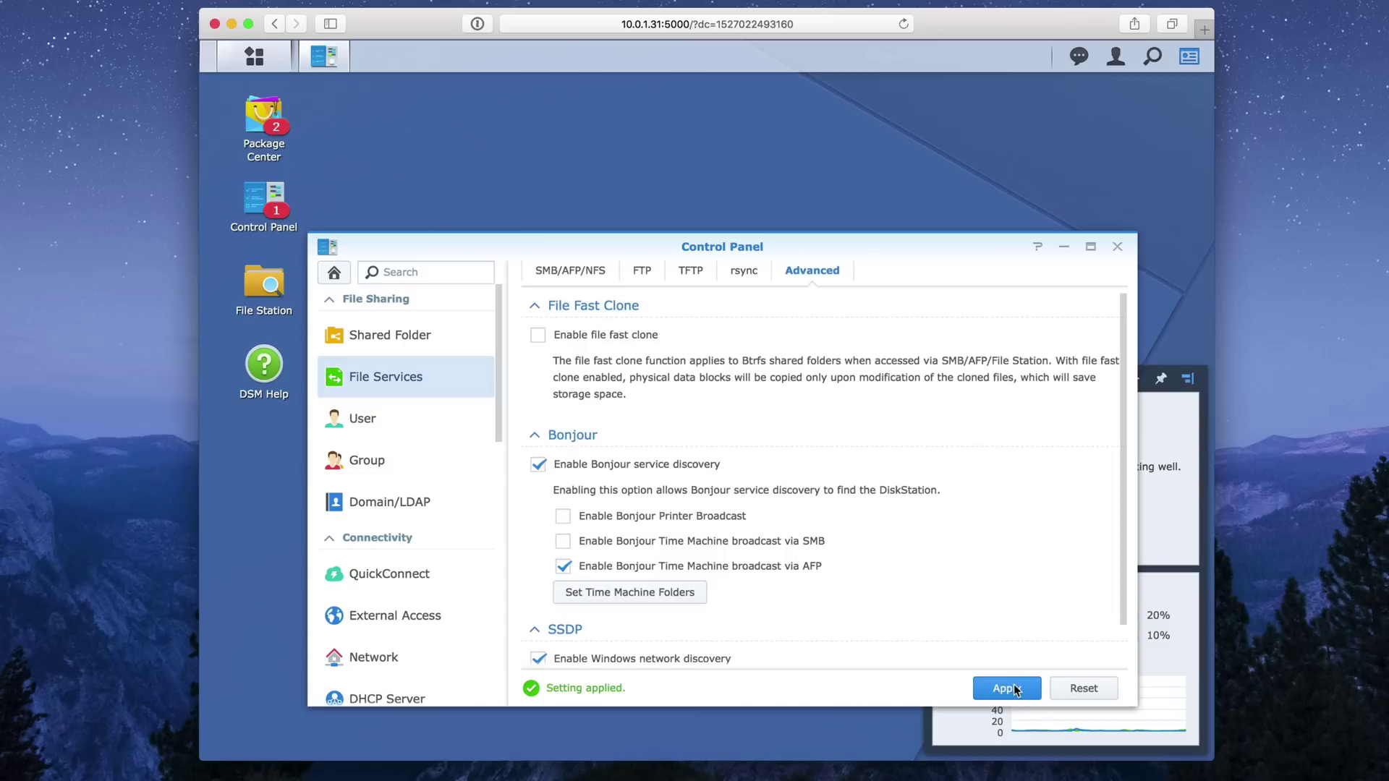
left_click(1116, 248)
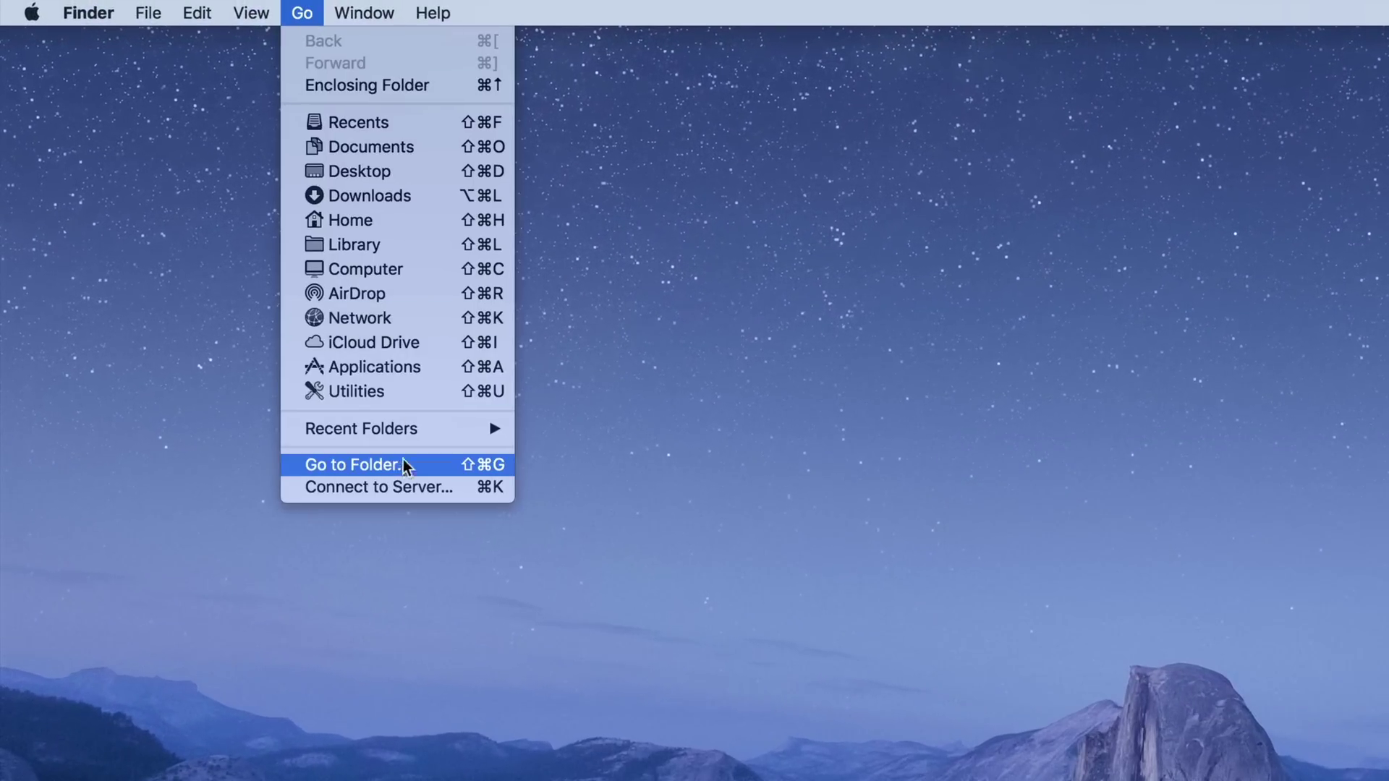
Connect Finder to afp://Luigi.local and show the Luigi server's contents.
left_click(403, 487)
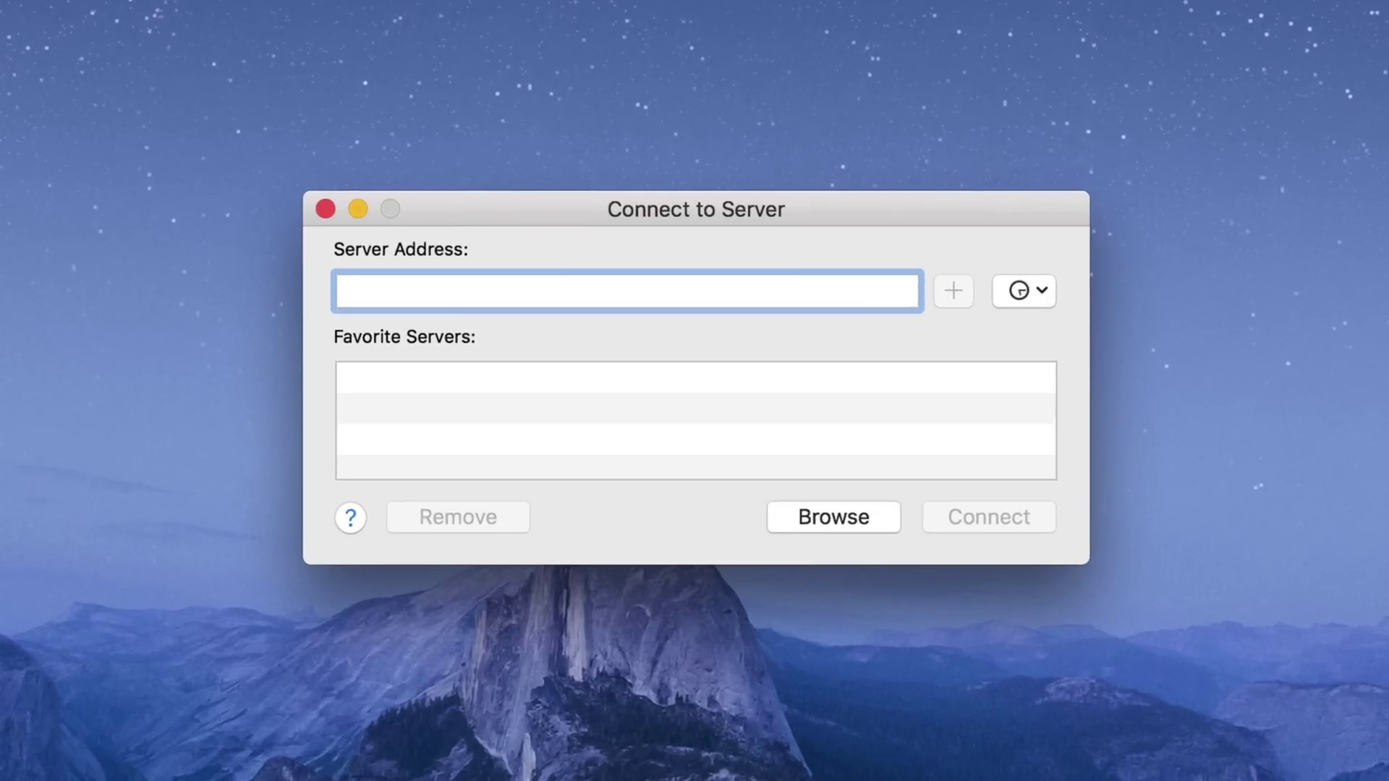
type("afp")
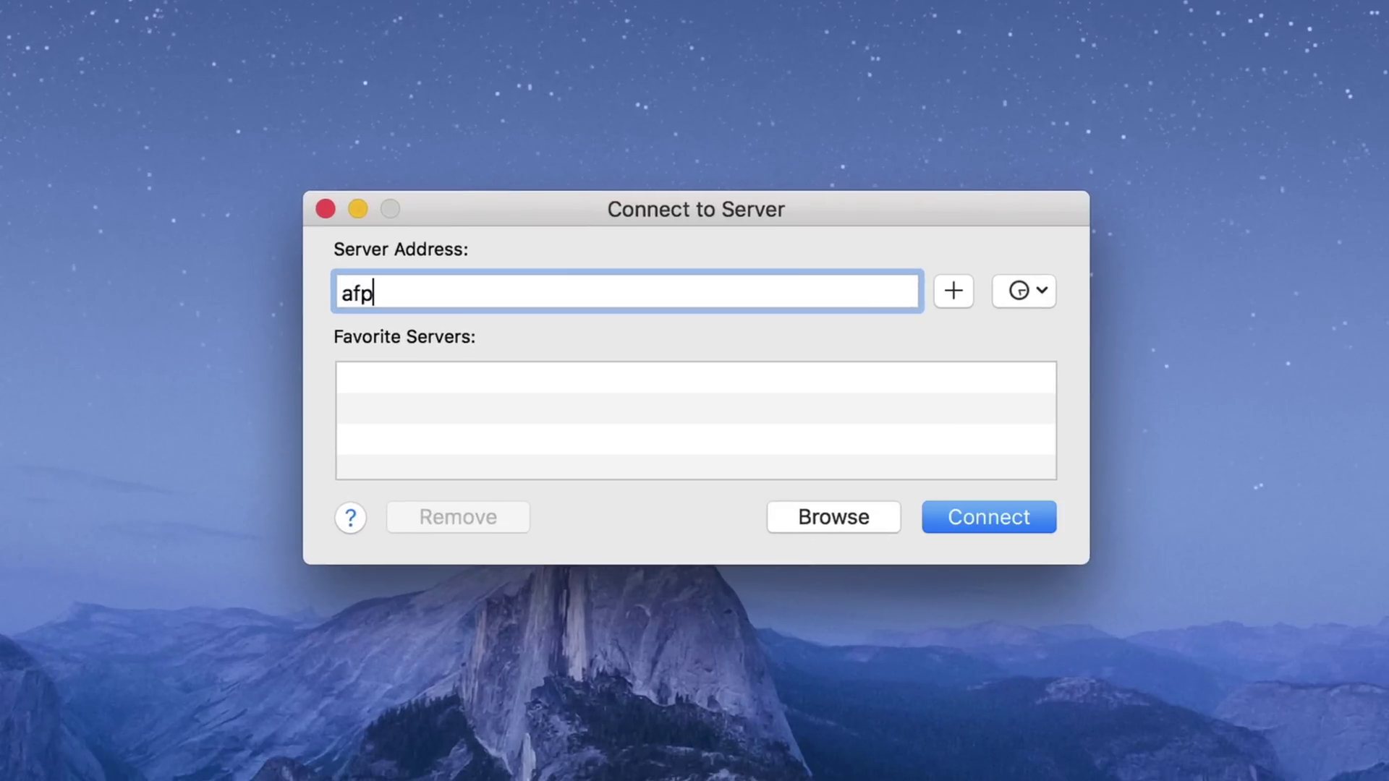
type("://Luigi.local")
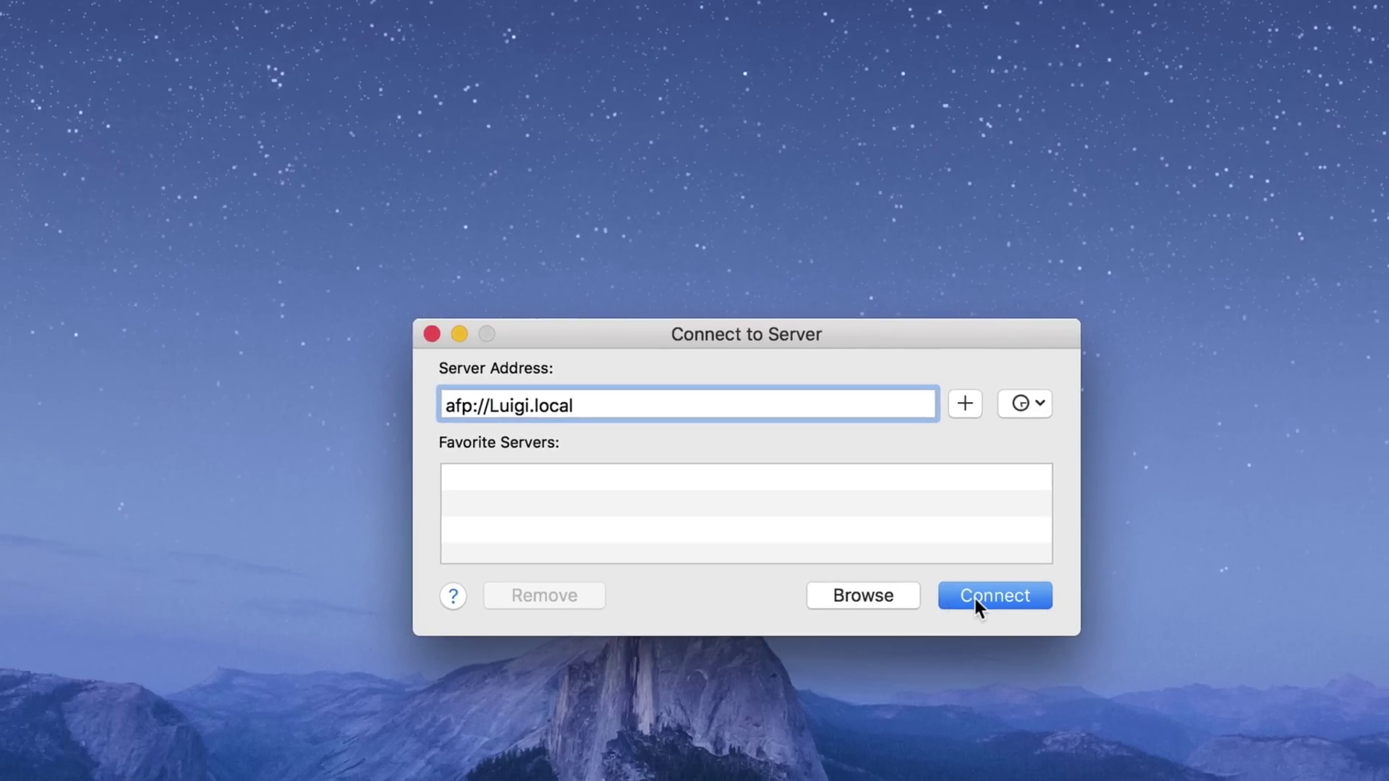
left_click(955, 519)
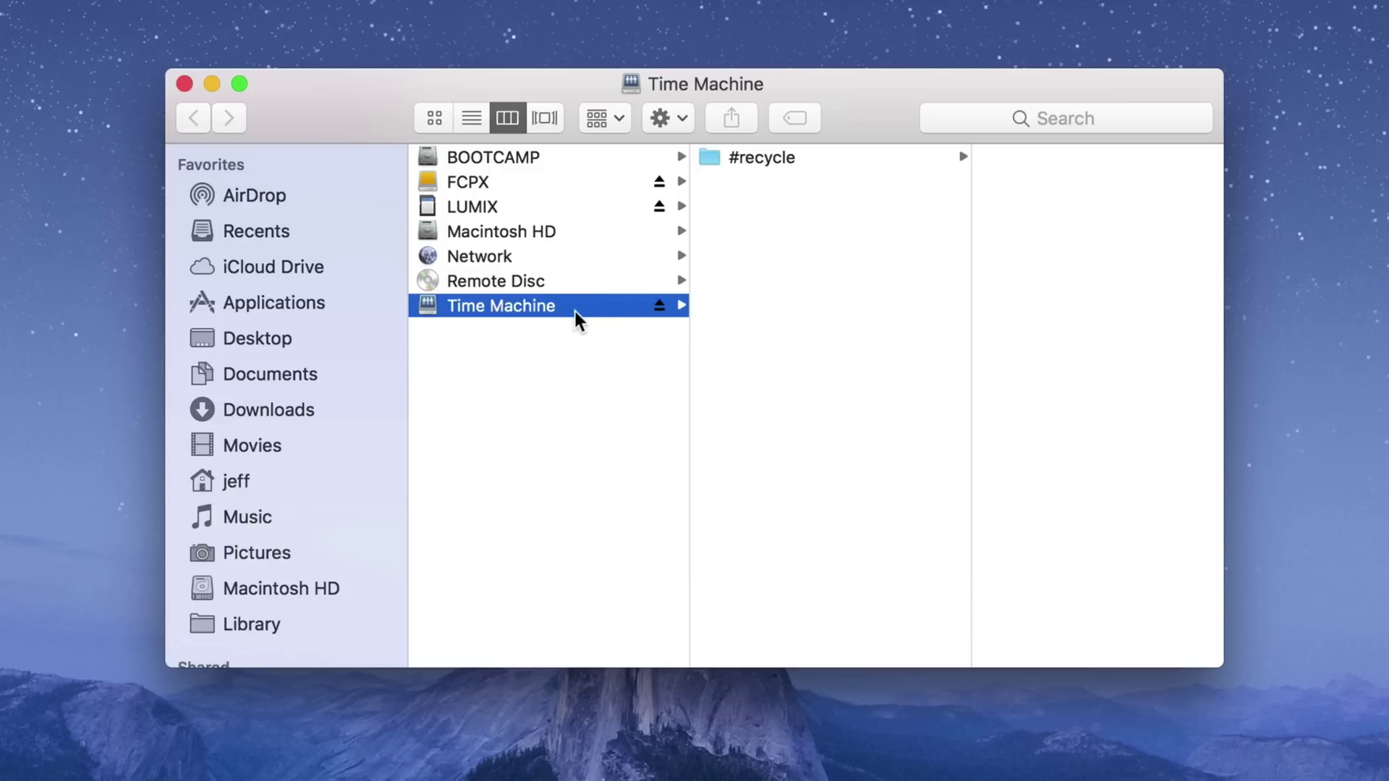
scroll(332, 493, "down", 5)
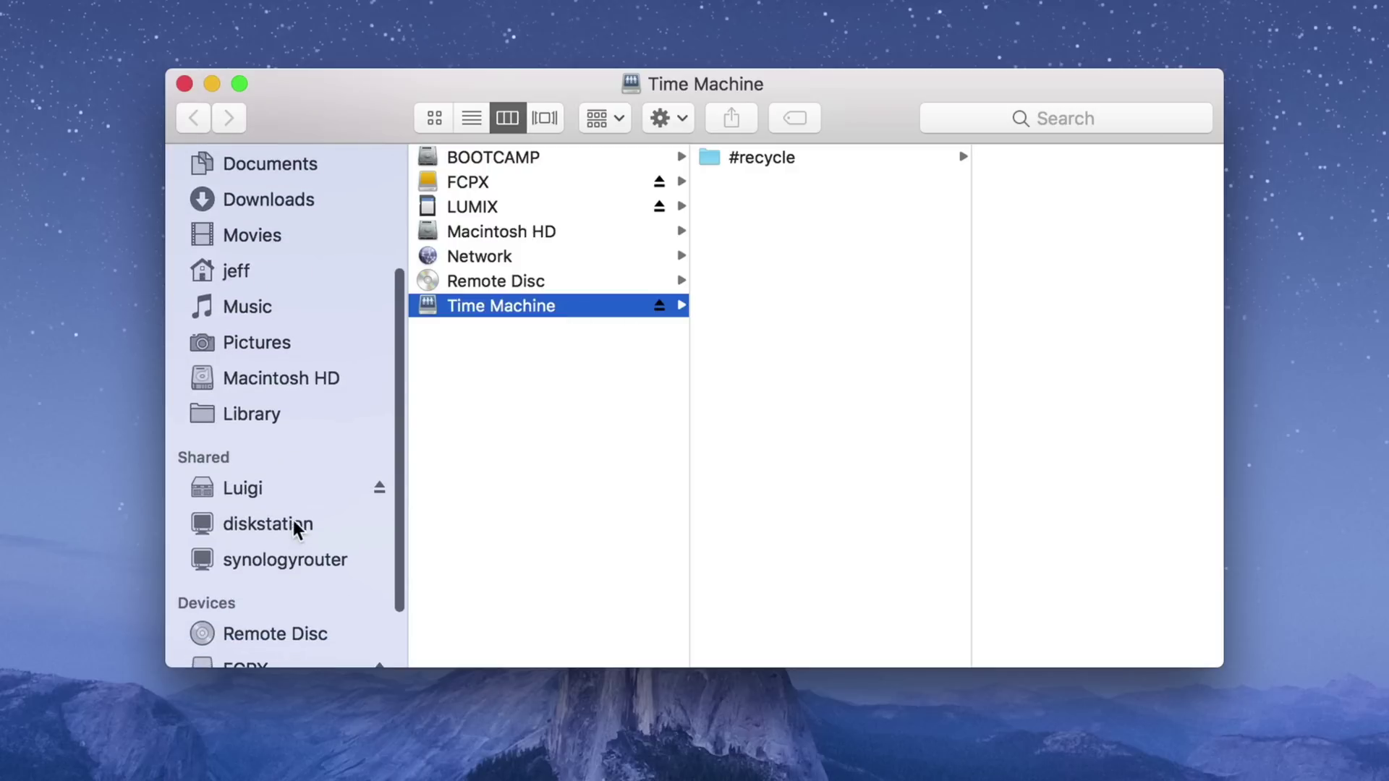
left_click(294, 497)
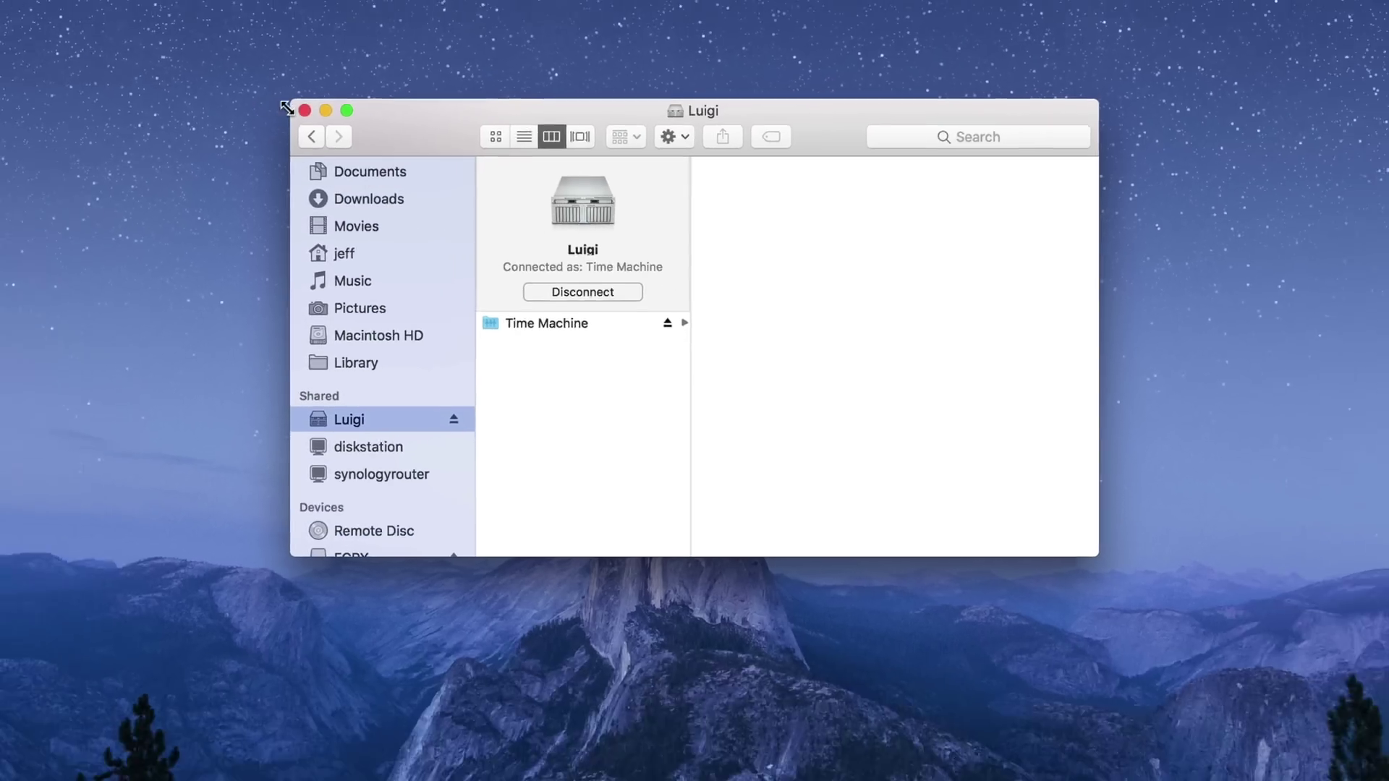
Choose the Time Machine share on Luigi as the Time Machine backup disk.
left_click(305, 110)
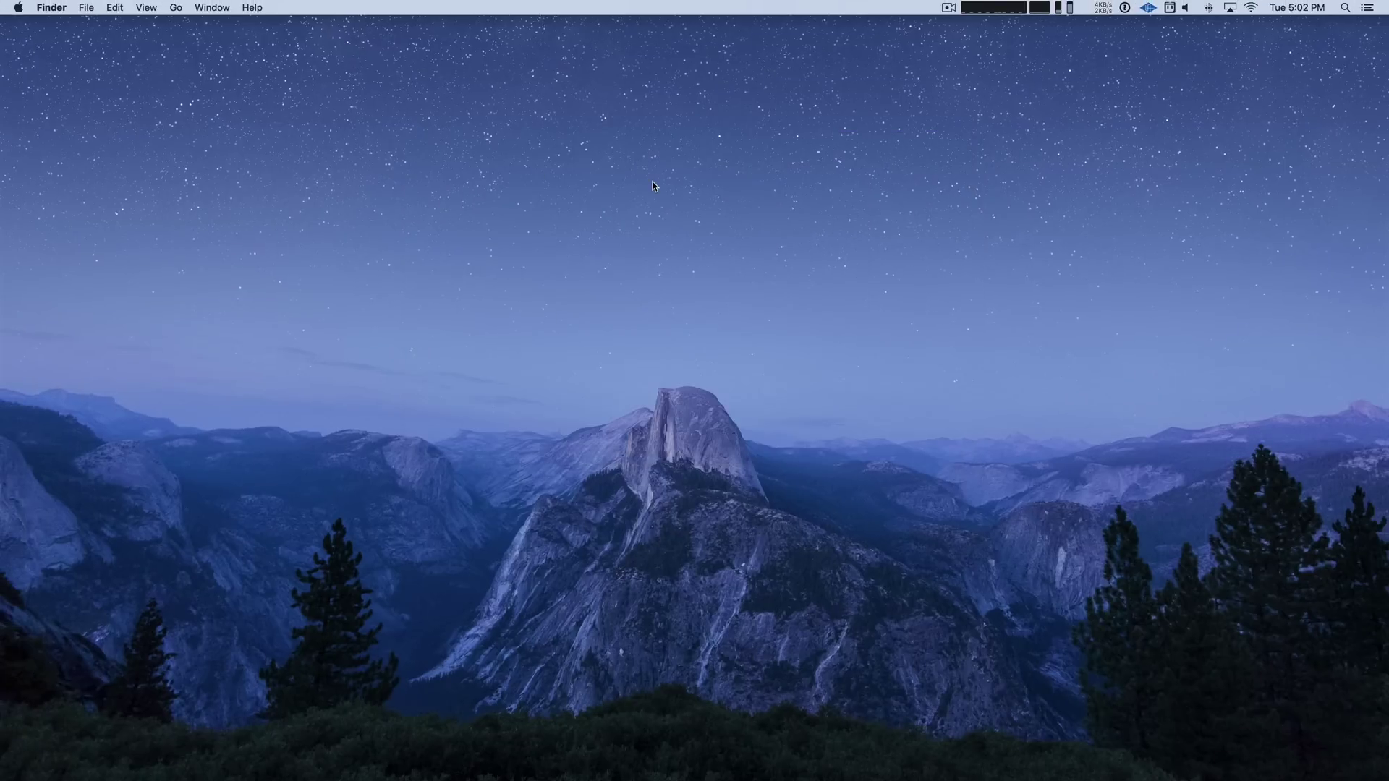
left_click(707, 752)
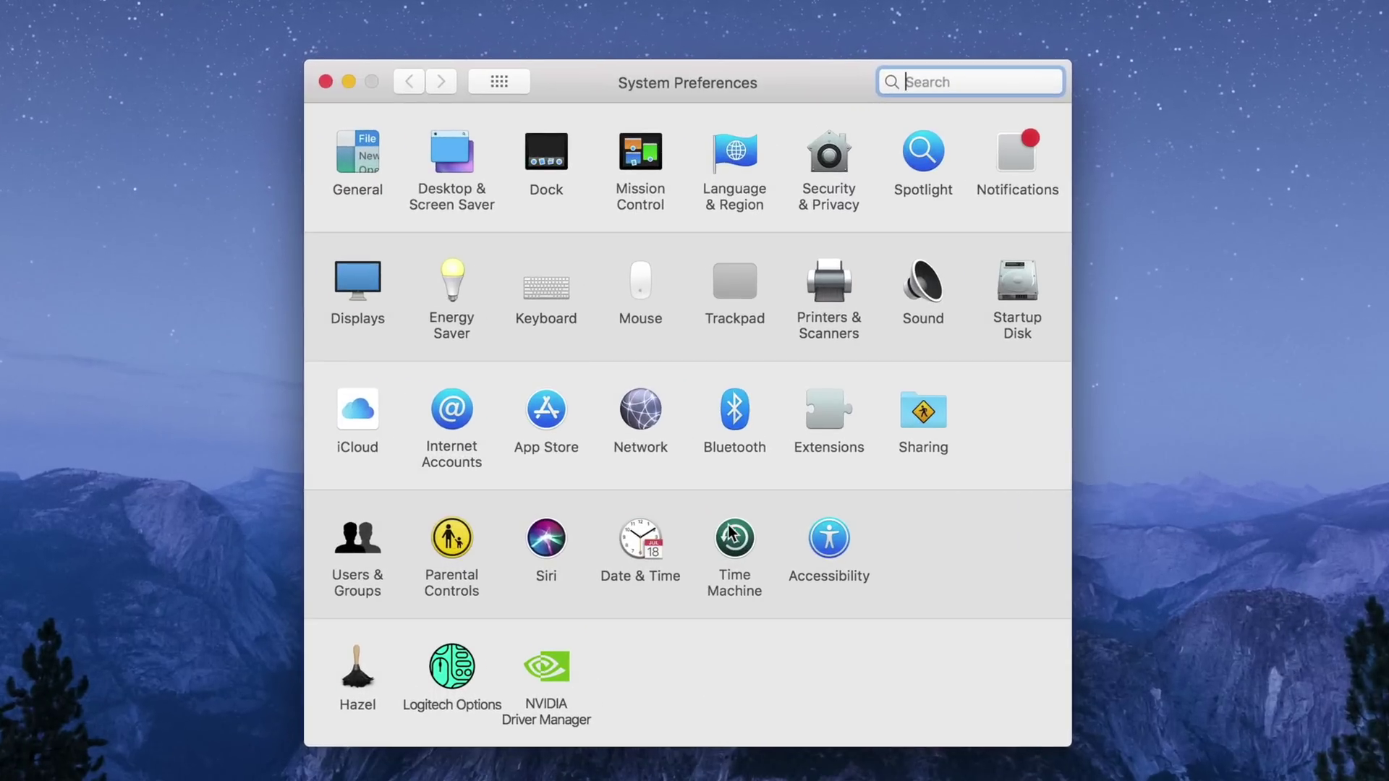
left_click(737, 479)
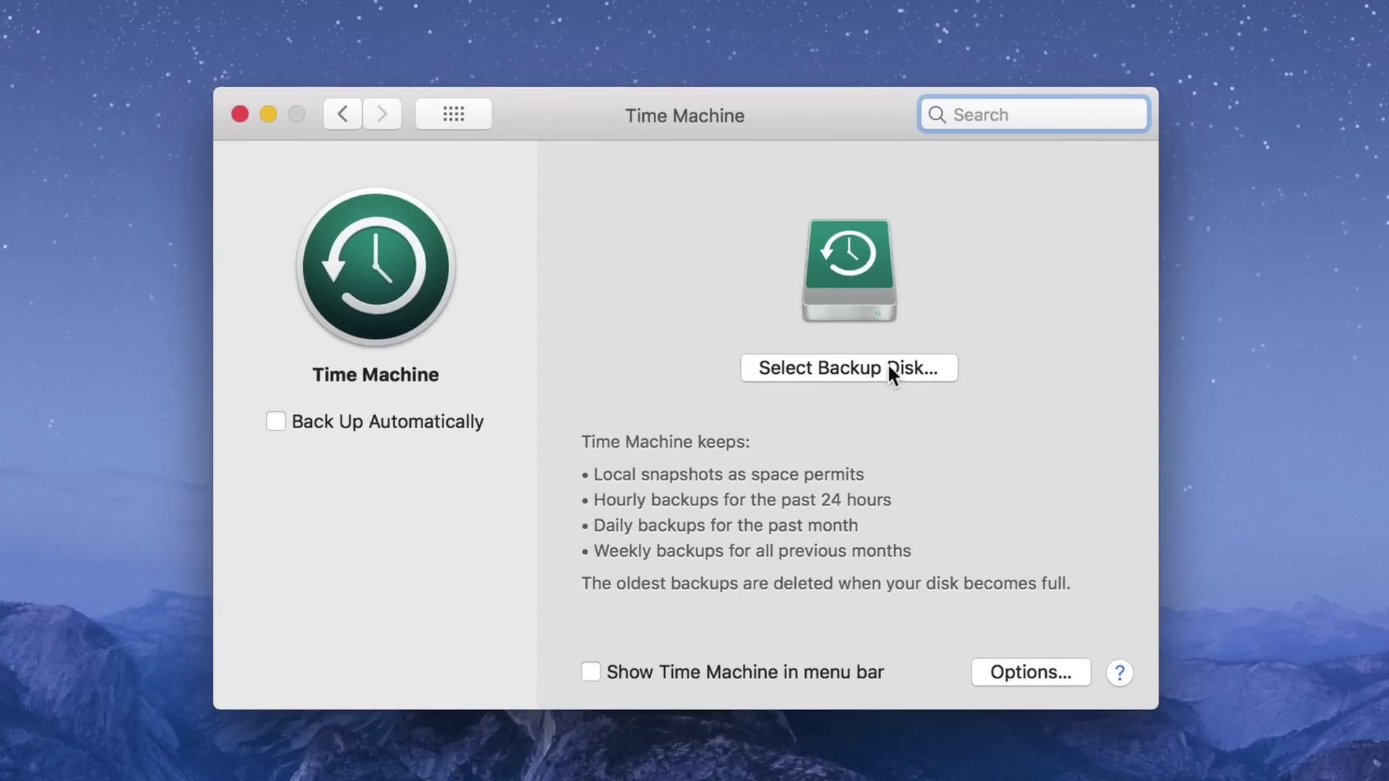
left_click(887, 367)
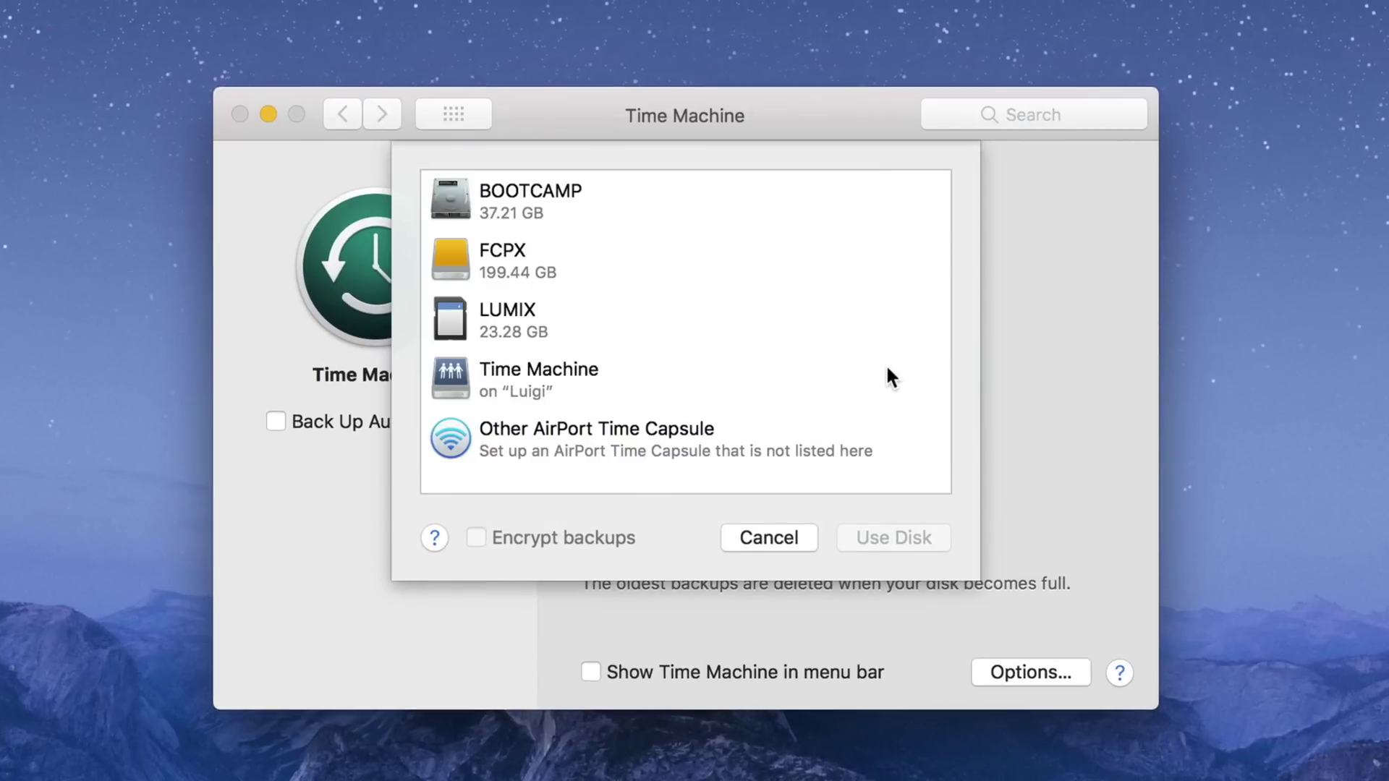
left_click(687, 377)
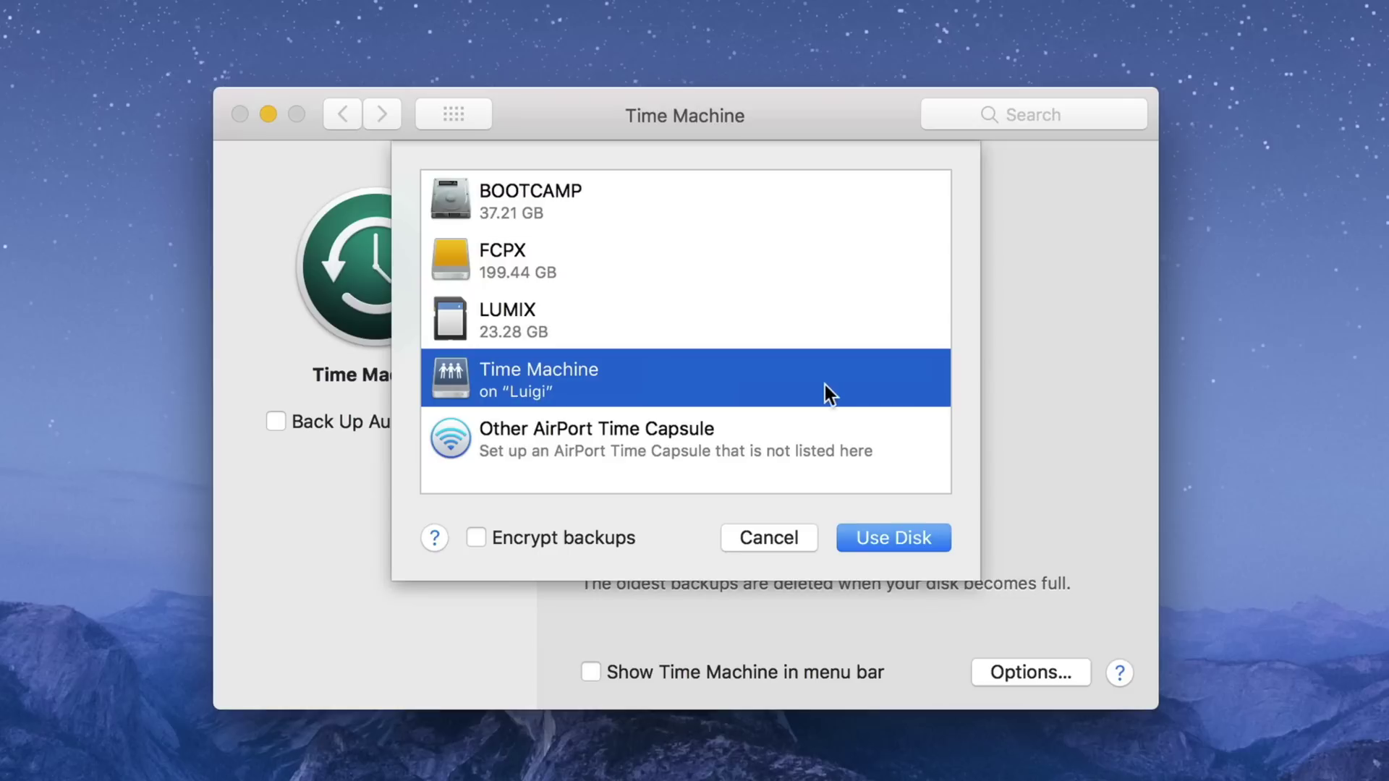
left_click(927, 546)
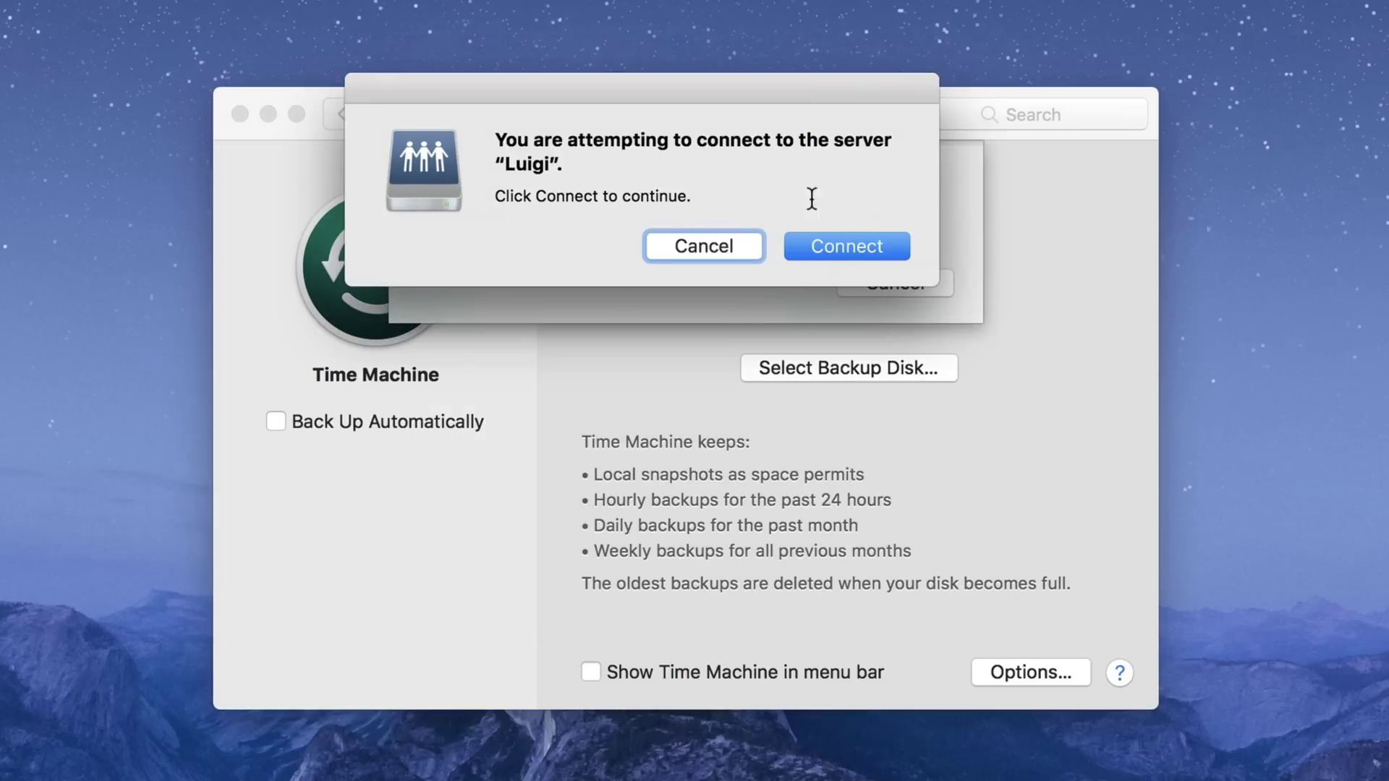
Log in to Luigi as the 'Time Machine' user with its password.
left_click(820, 248)
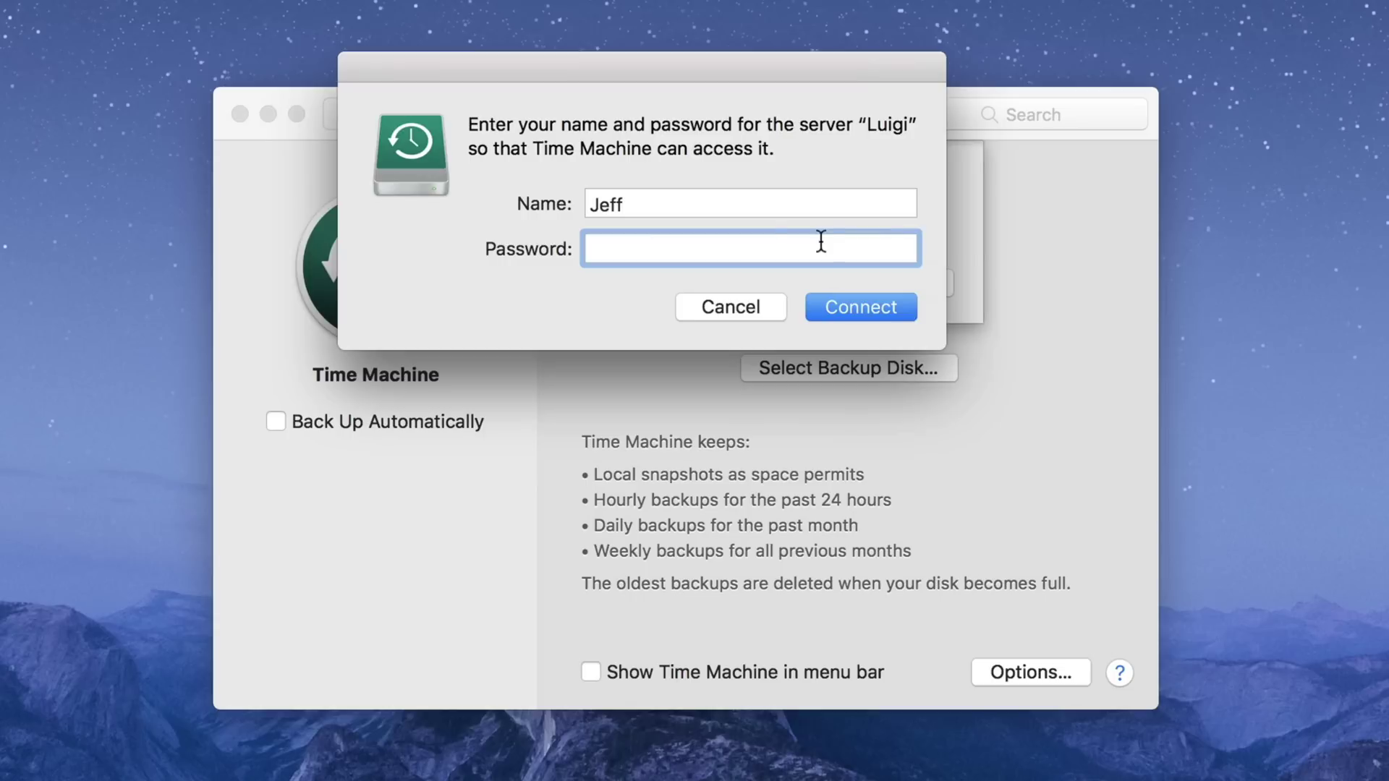
left_click(762, 206)
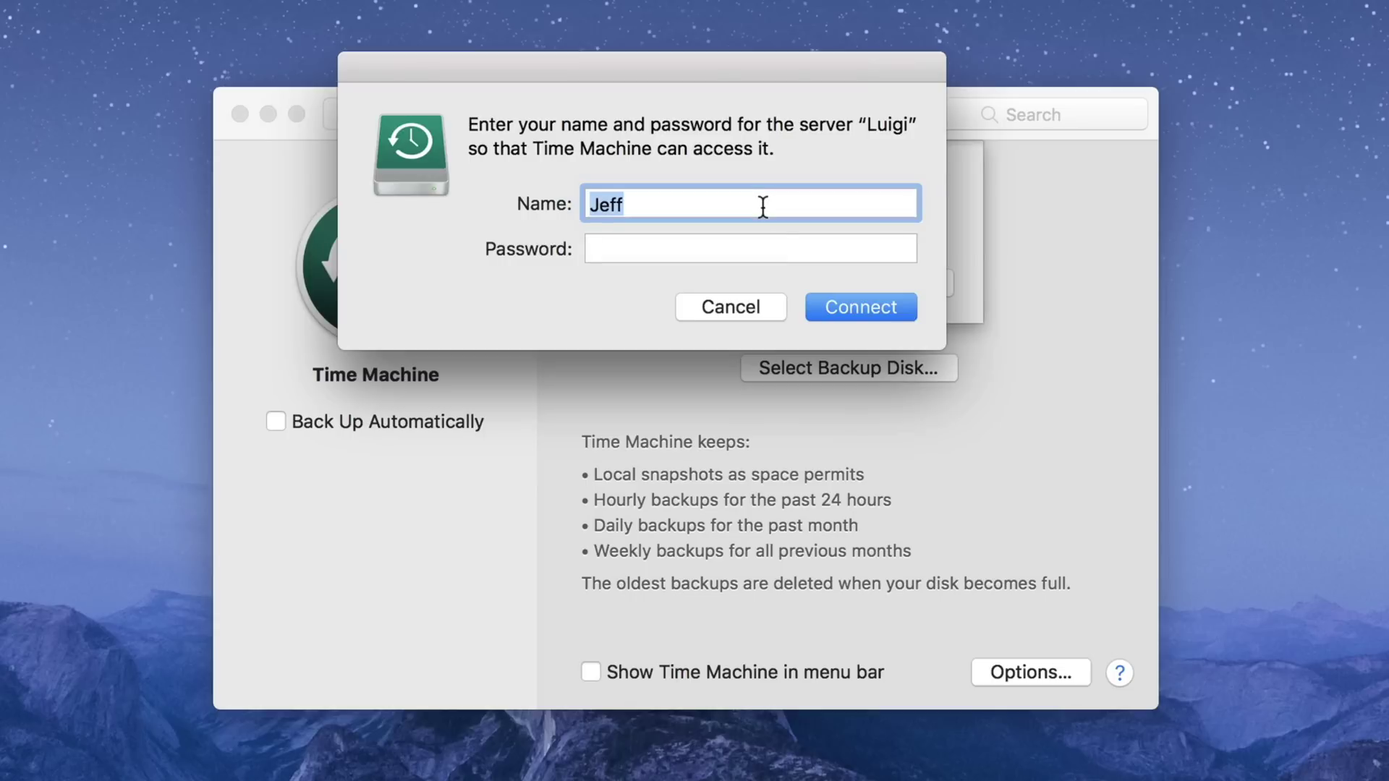
type("Time Machin")
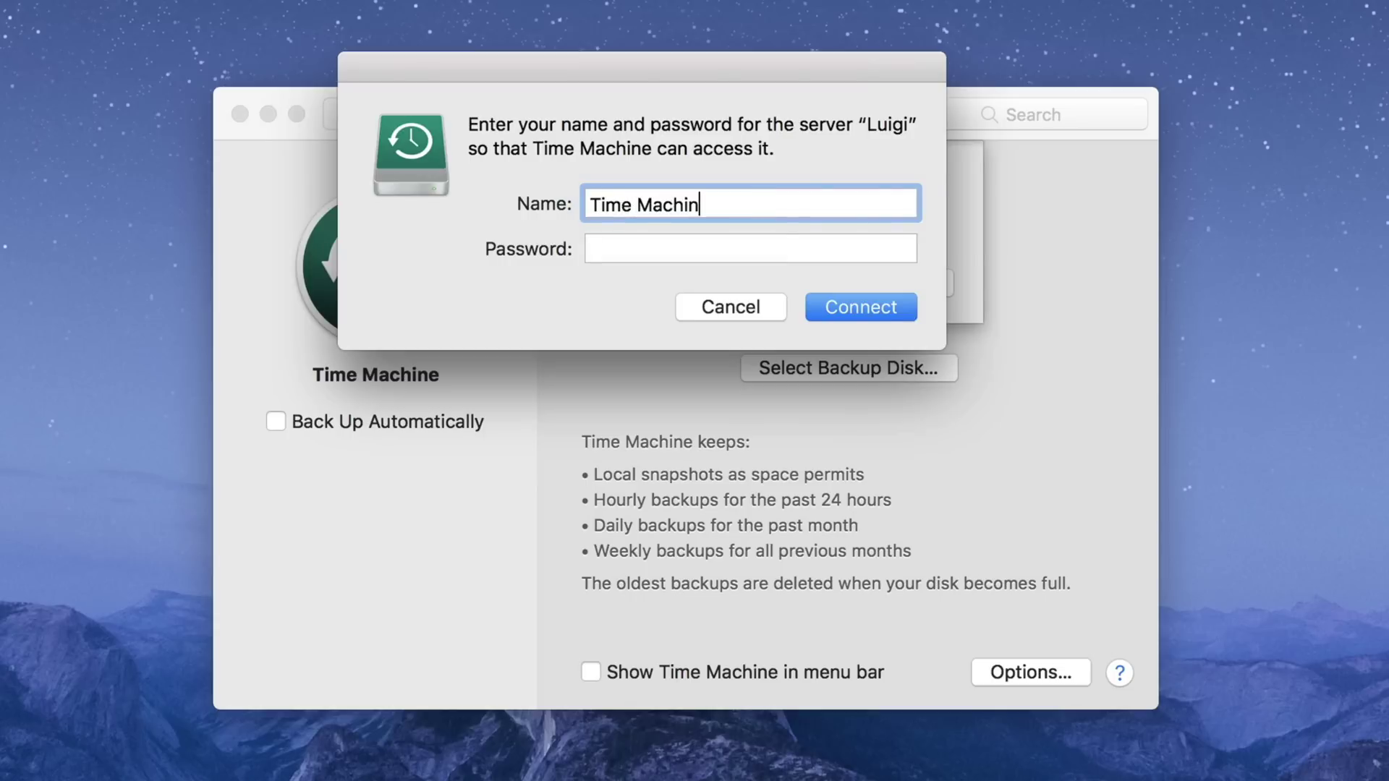
type("e")
key("Tab")
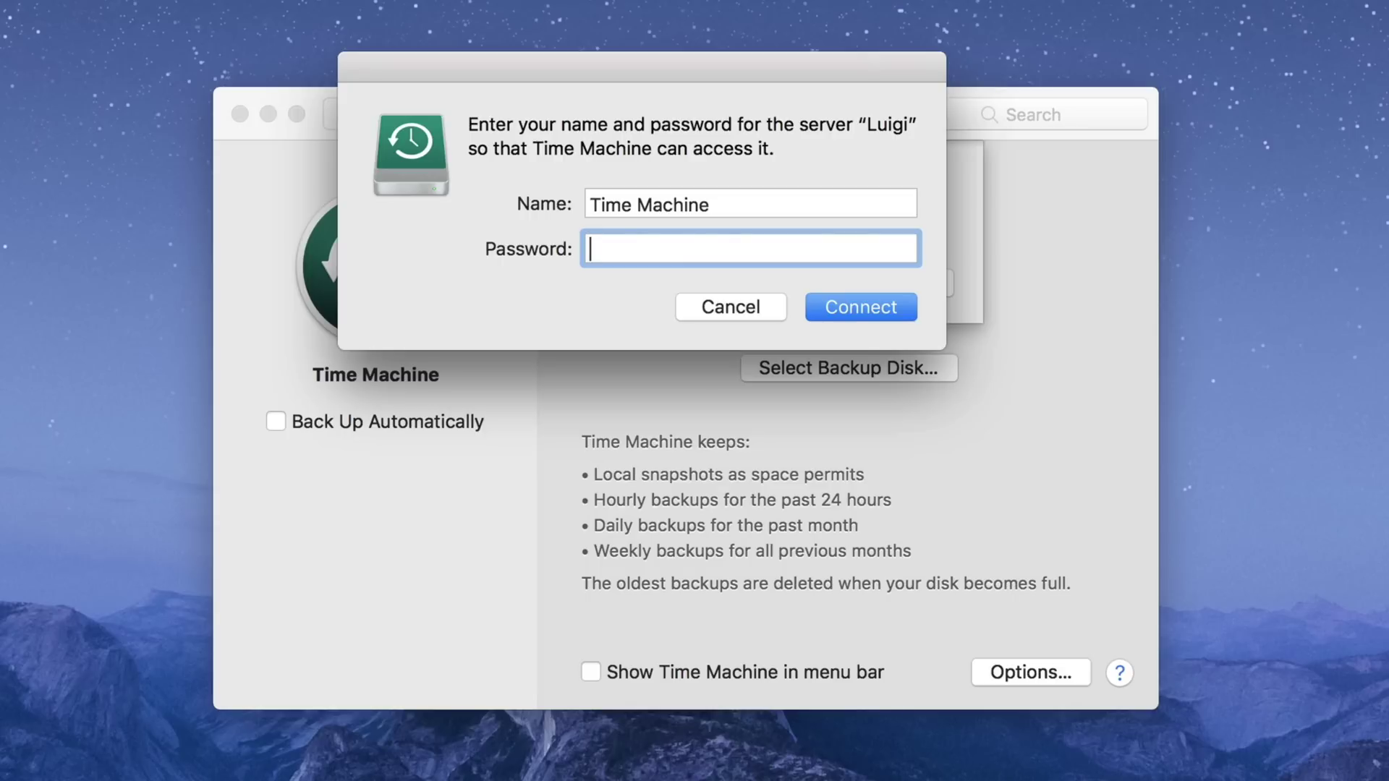
type("•••••••••")
Connect to Luigi's Time Machine share, show Time Machine in the menu bar, and run Back Up Now.
left_click(874, 307)
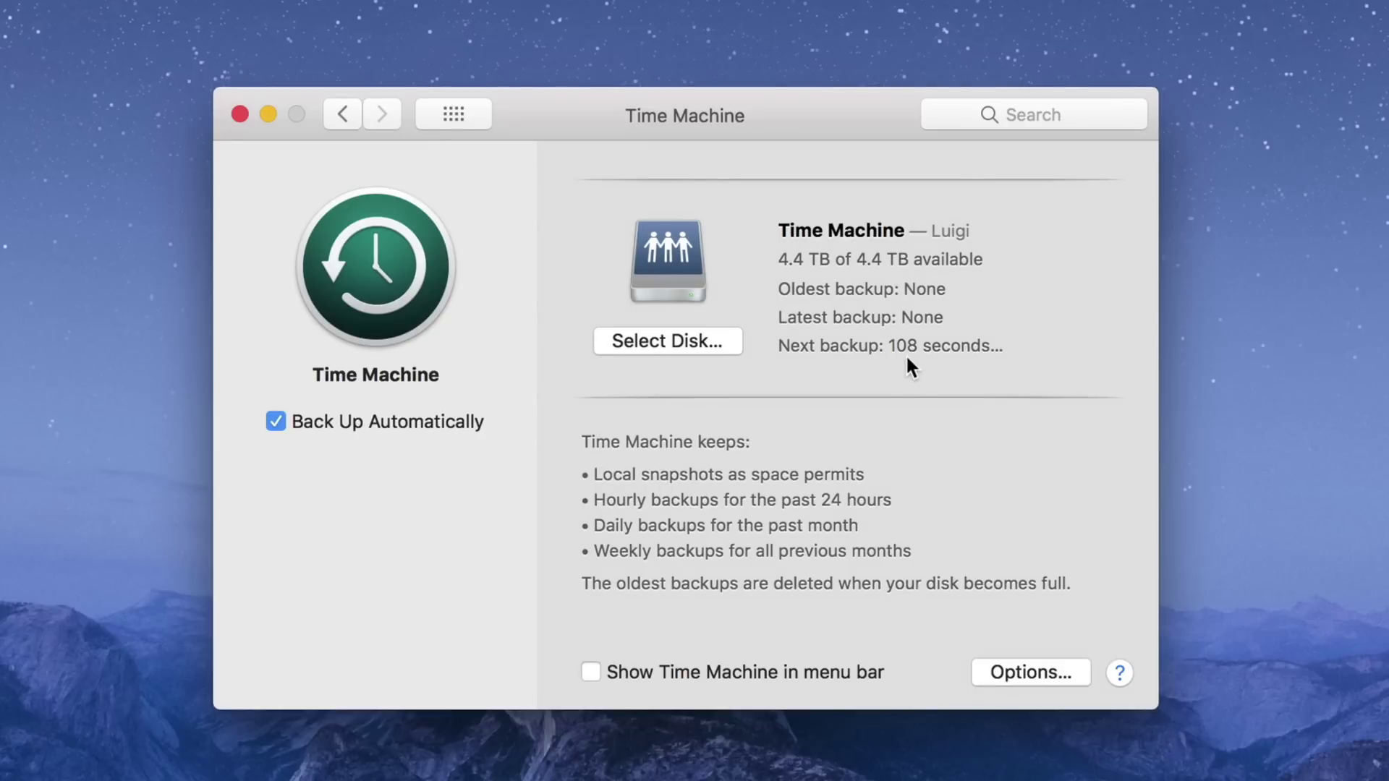
left_click(589, 672)
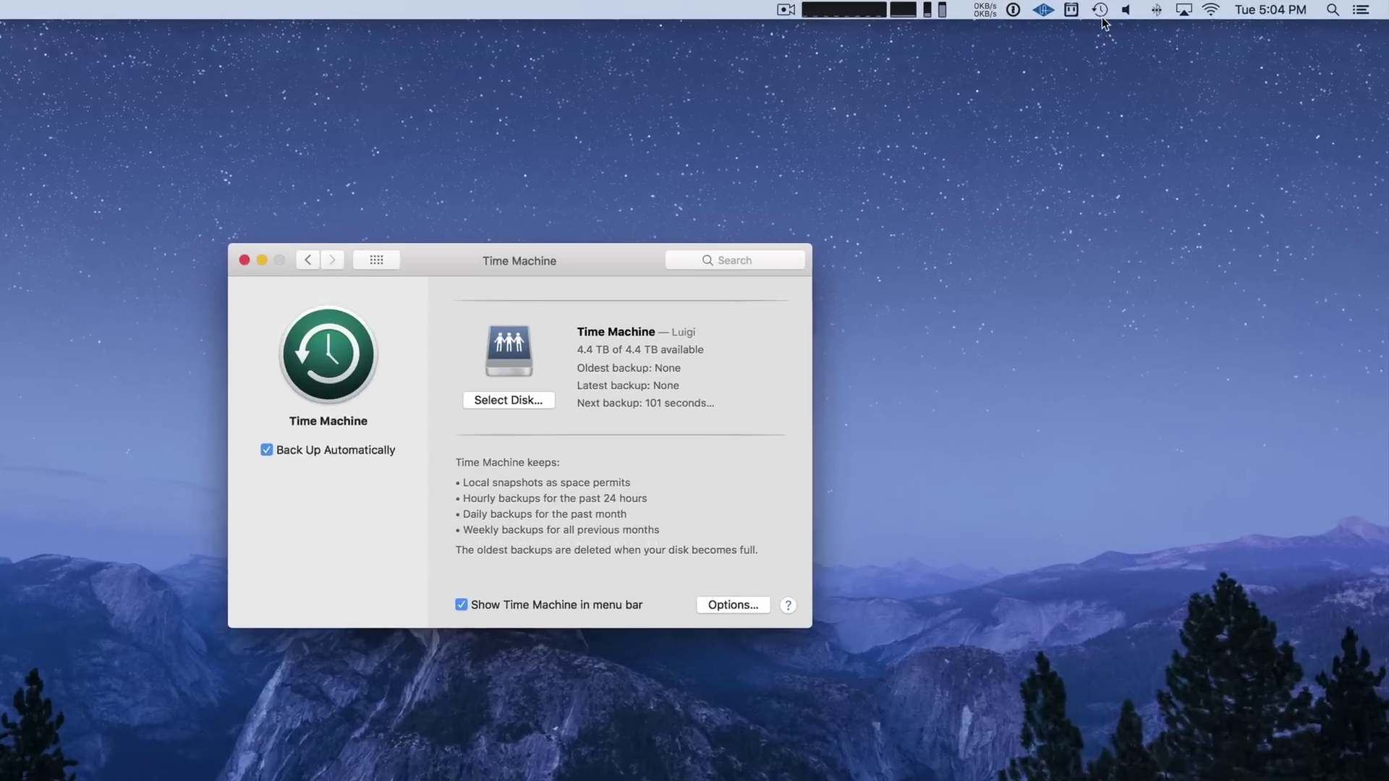
left_click(1165, 8)
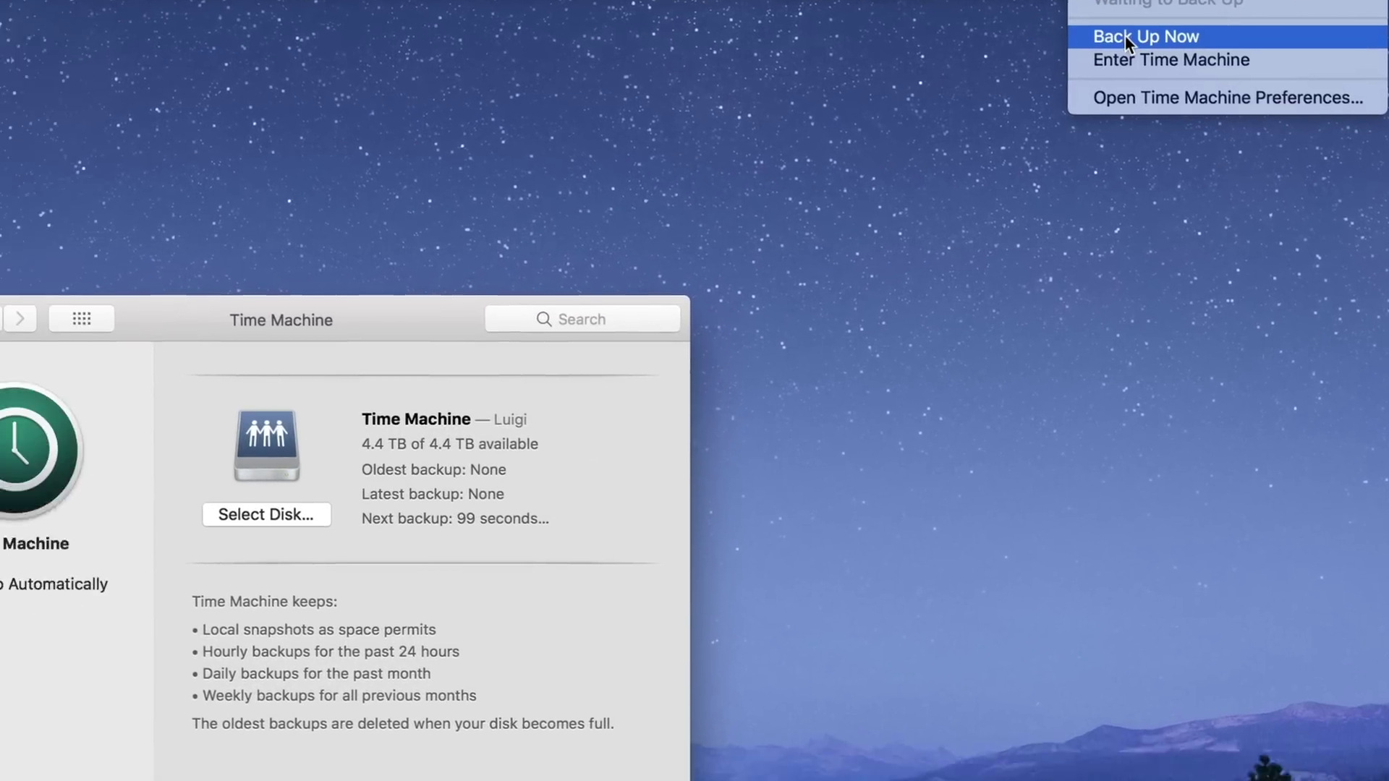
left_click(1020, 80)
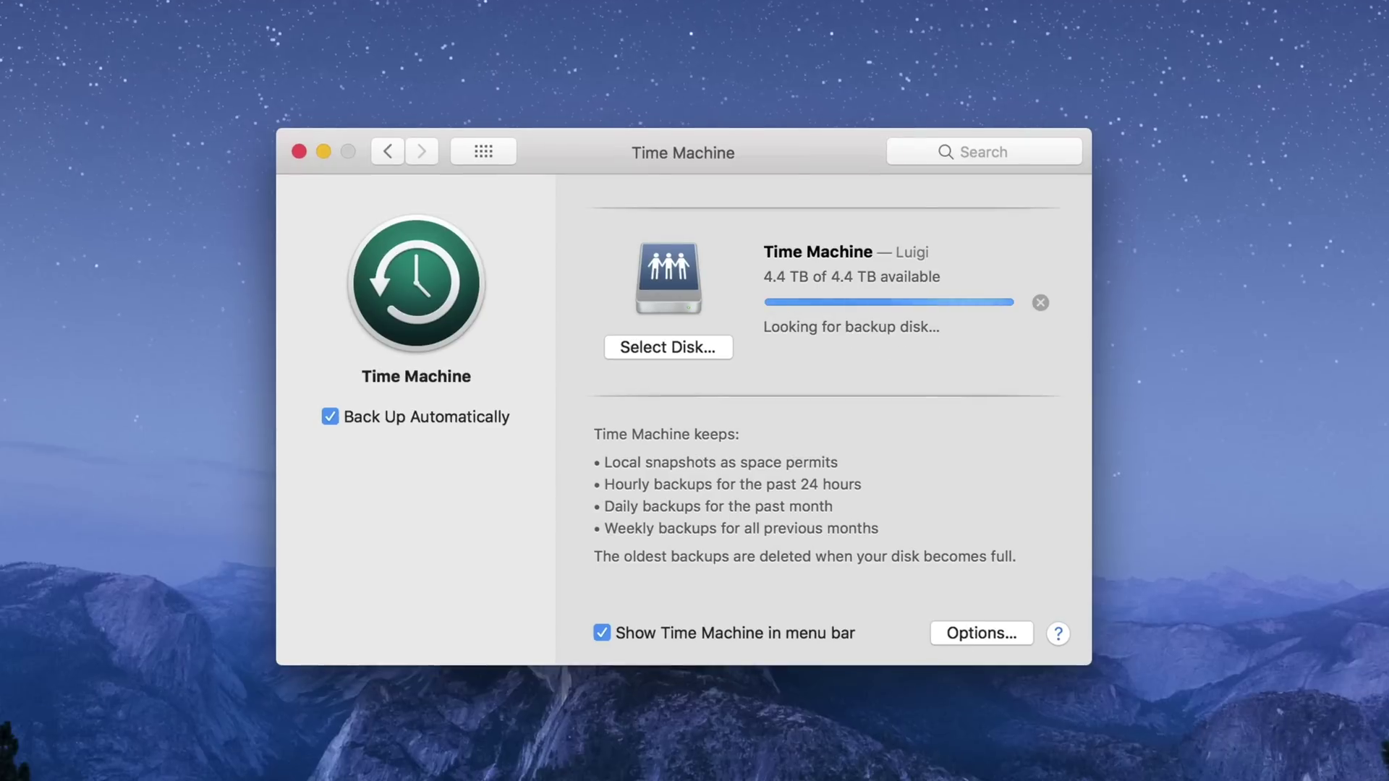